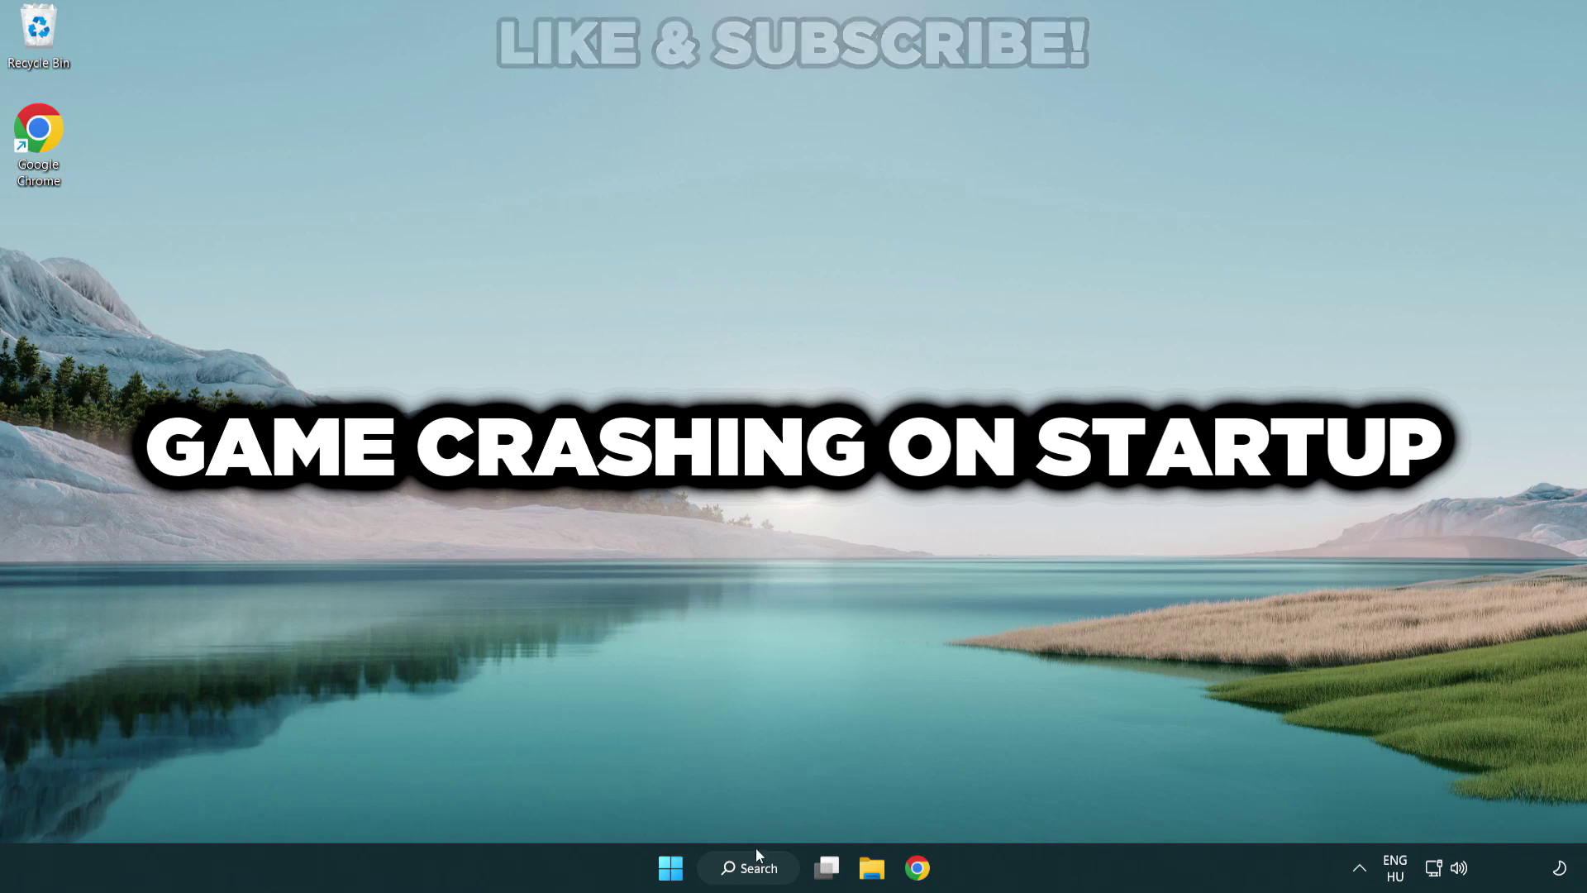
Search for 'device manager' and launch Device Manager from the results.
click(766, 874)
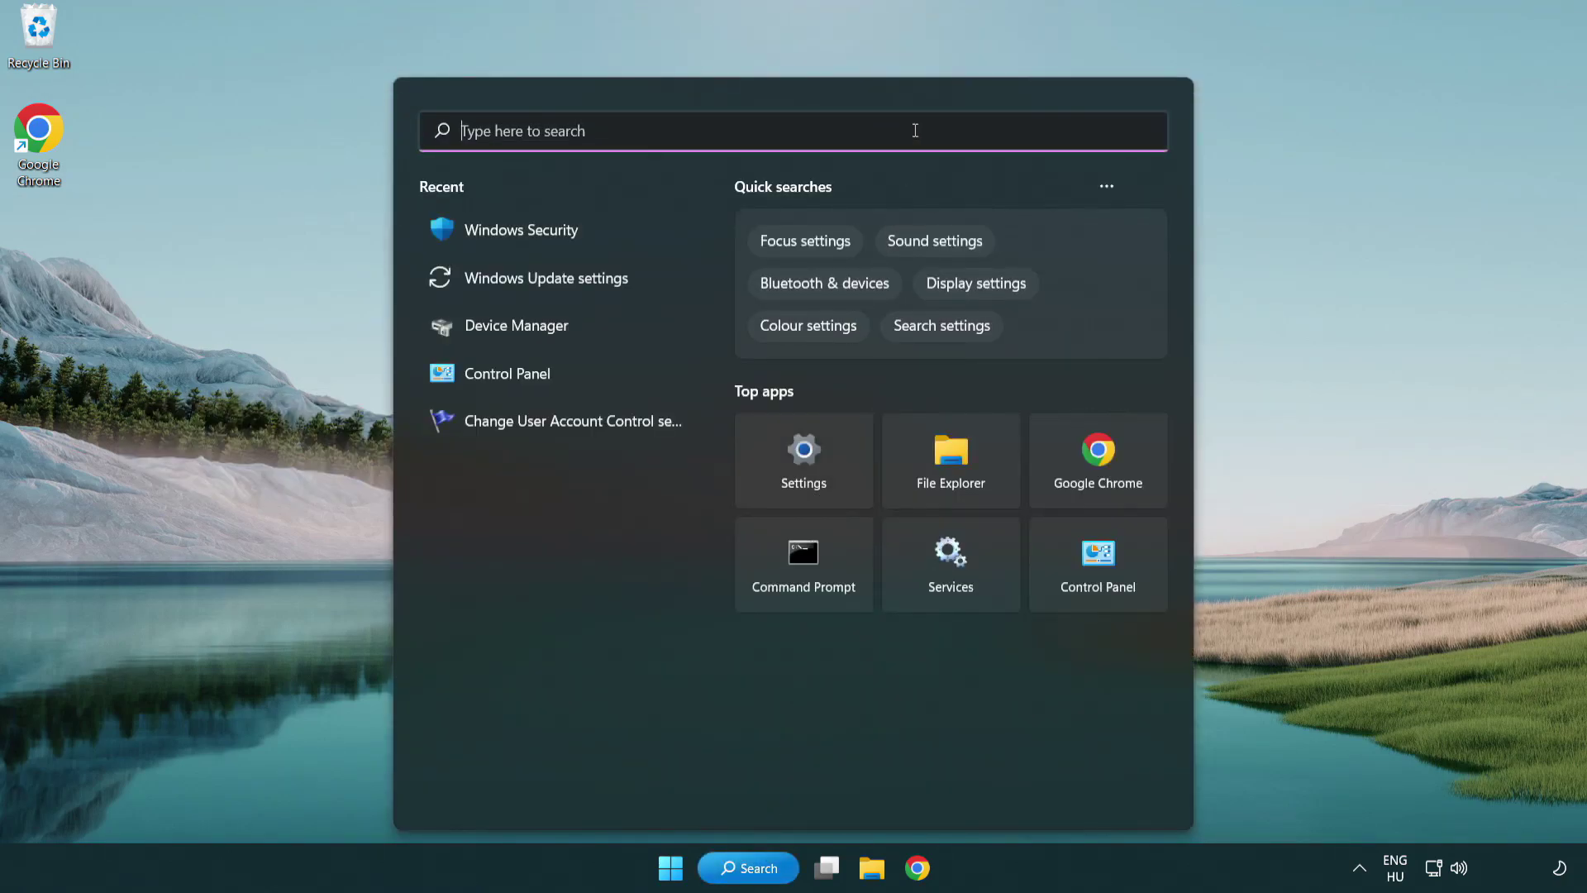
text(device m)
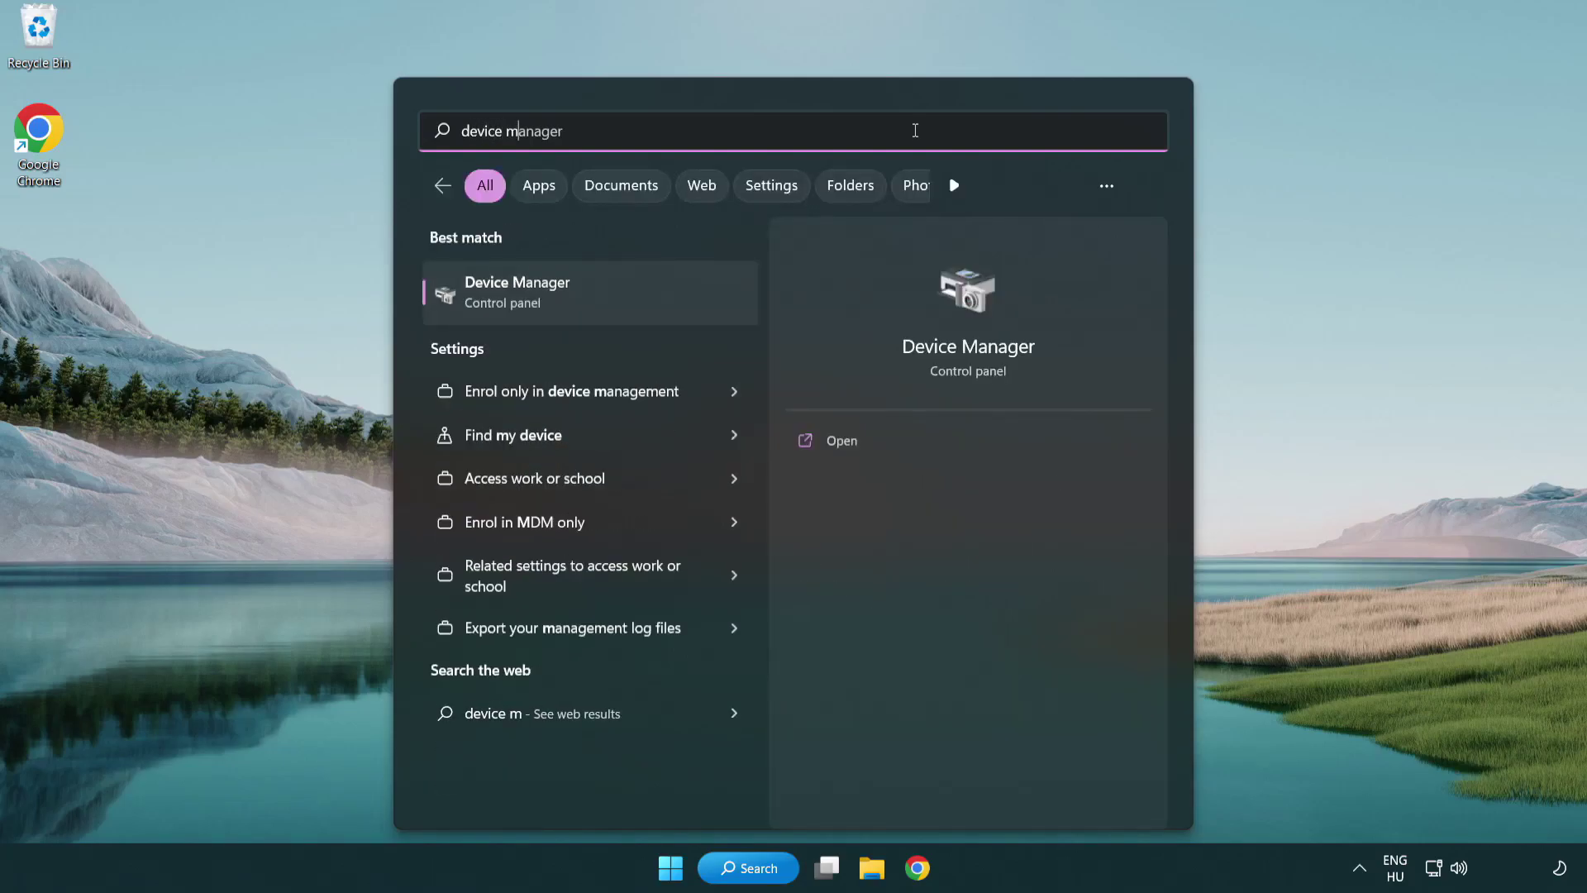
text(anager)
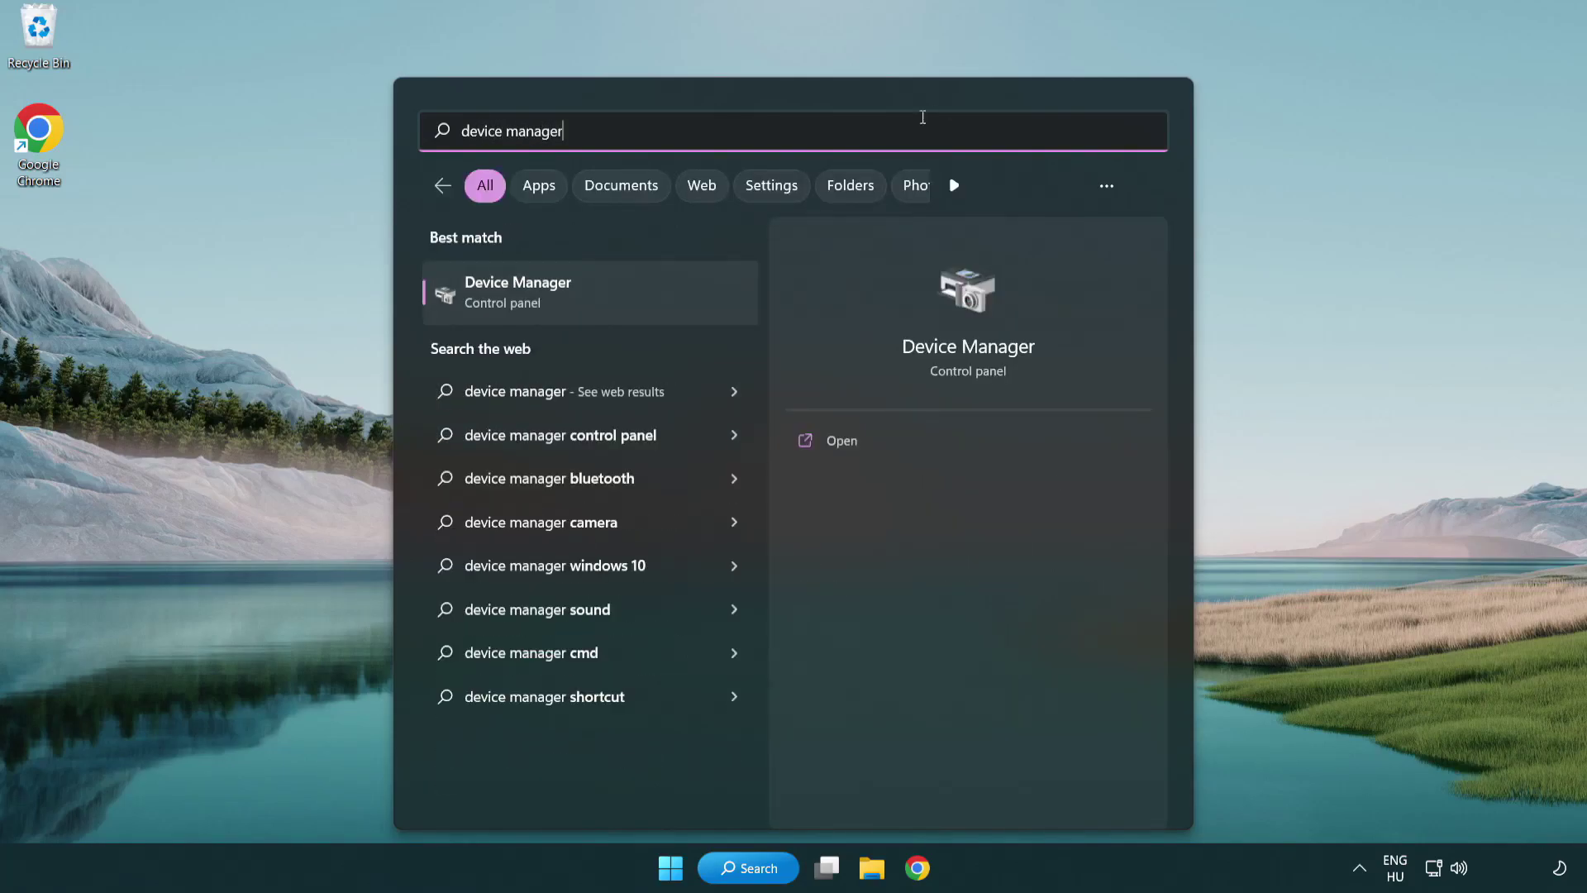
click(635, 299)
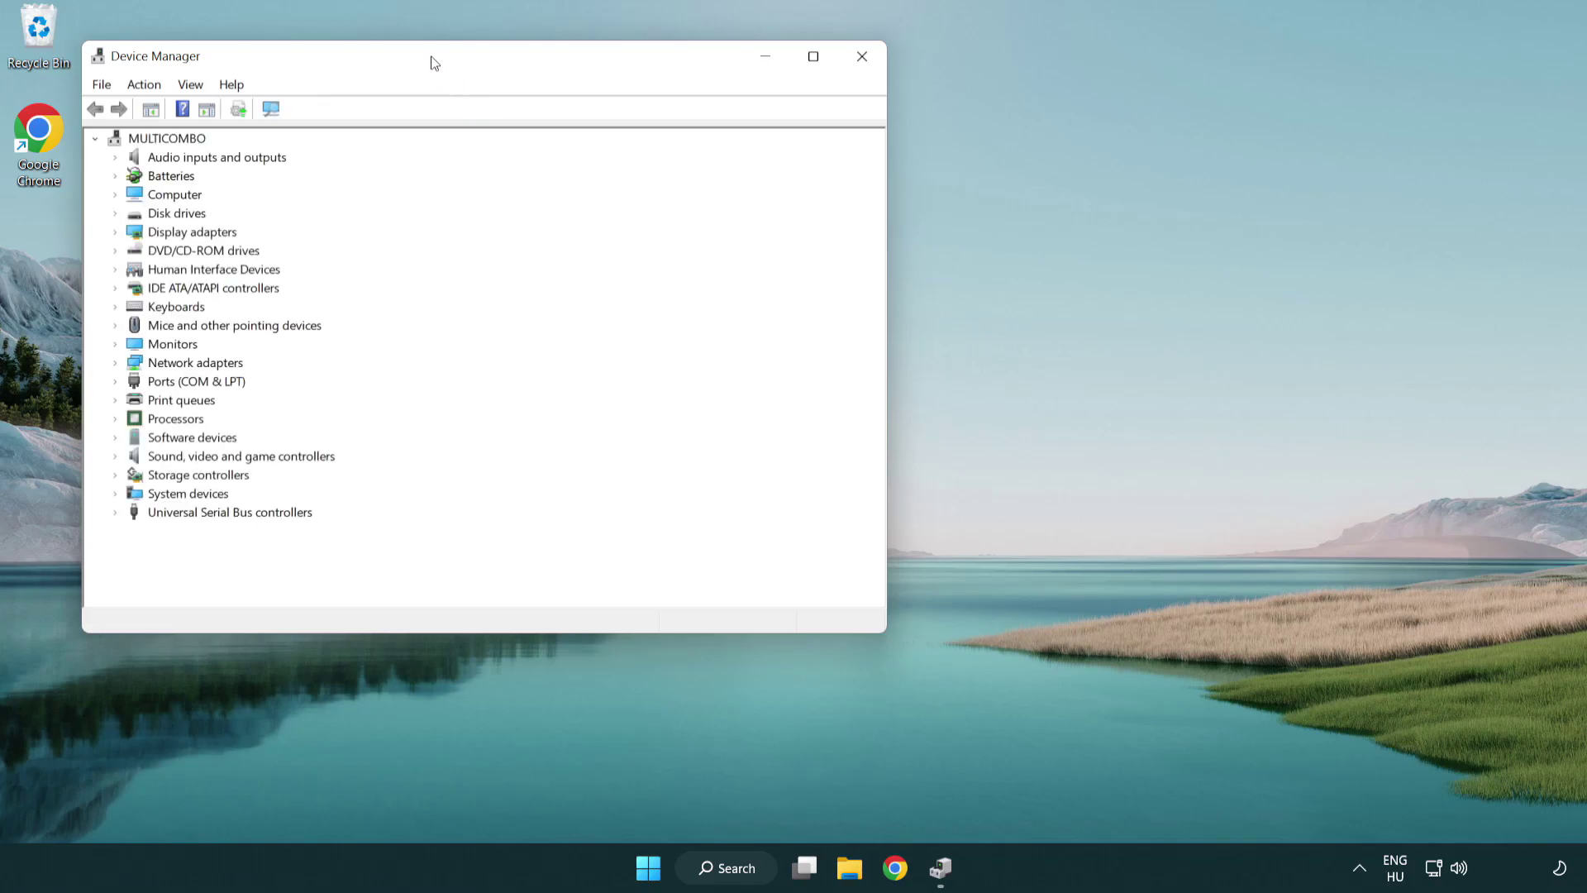
Run an automatic driver update for the VMware SVGA 3D display adapter and close the result.
drag(432, 61, 697, 159)
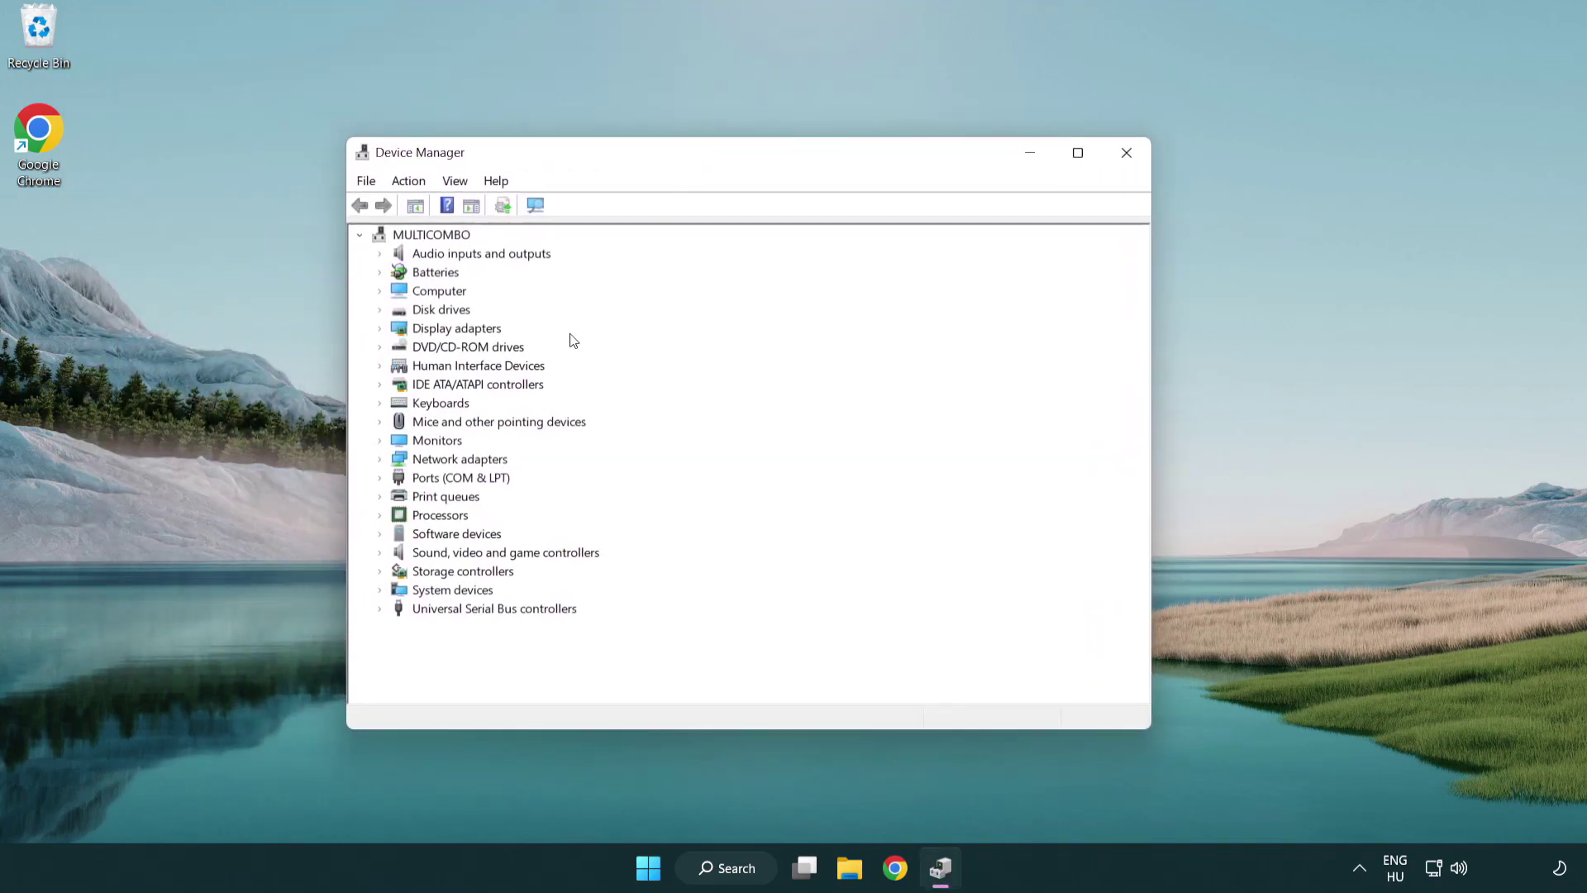
click(441, 332)
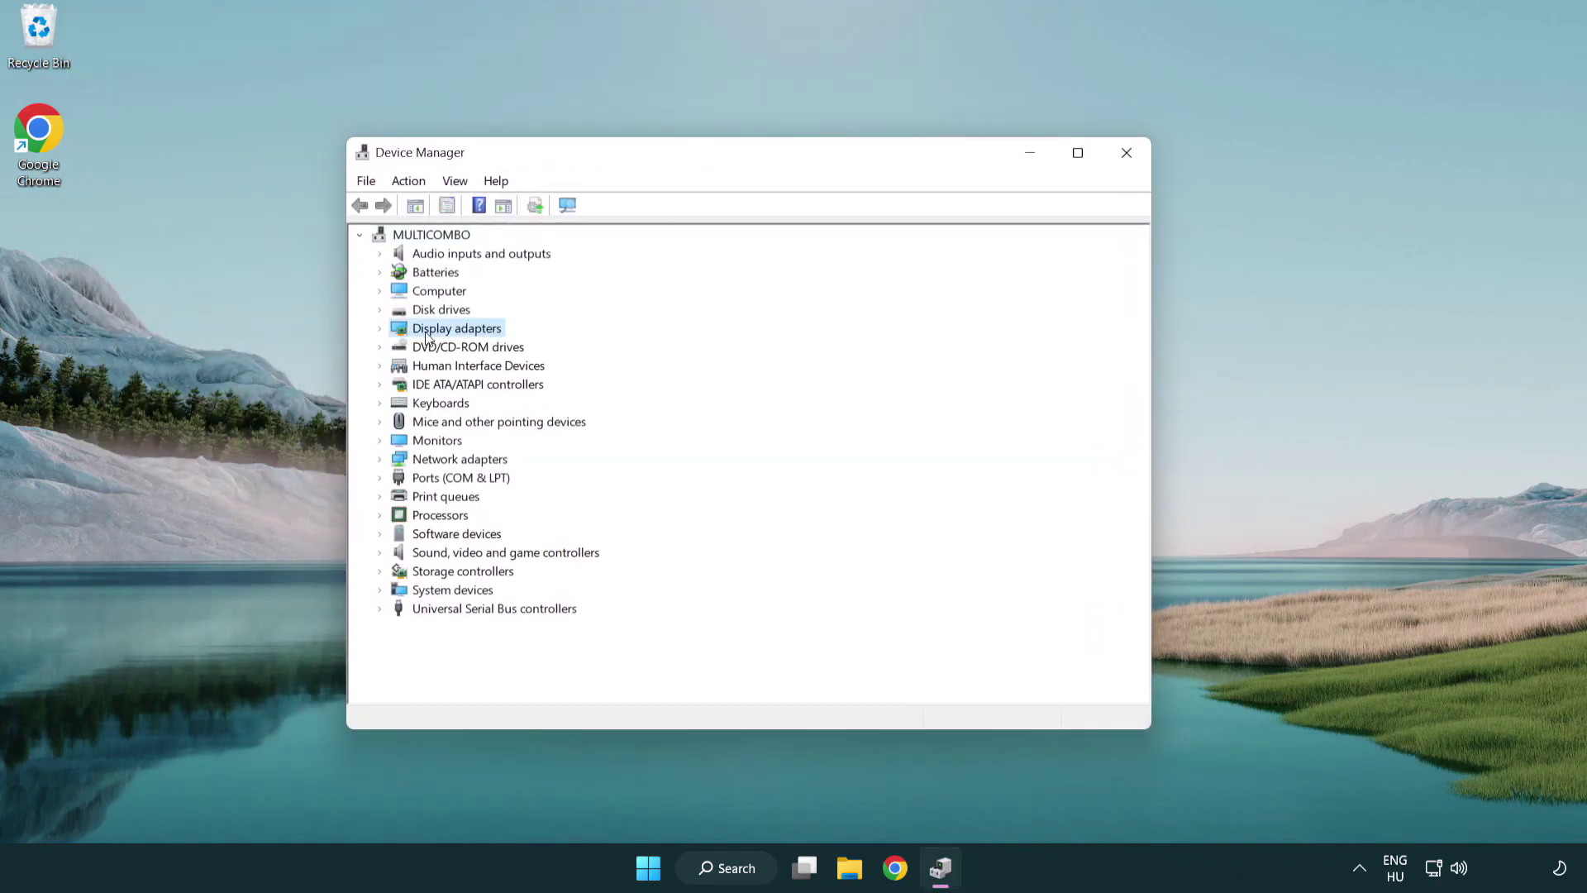
click(380, 329)
click(494, 348)
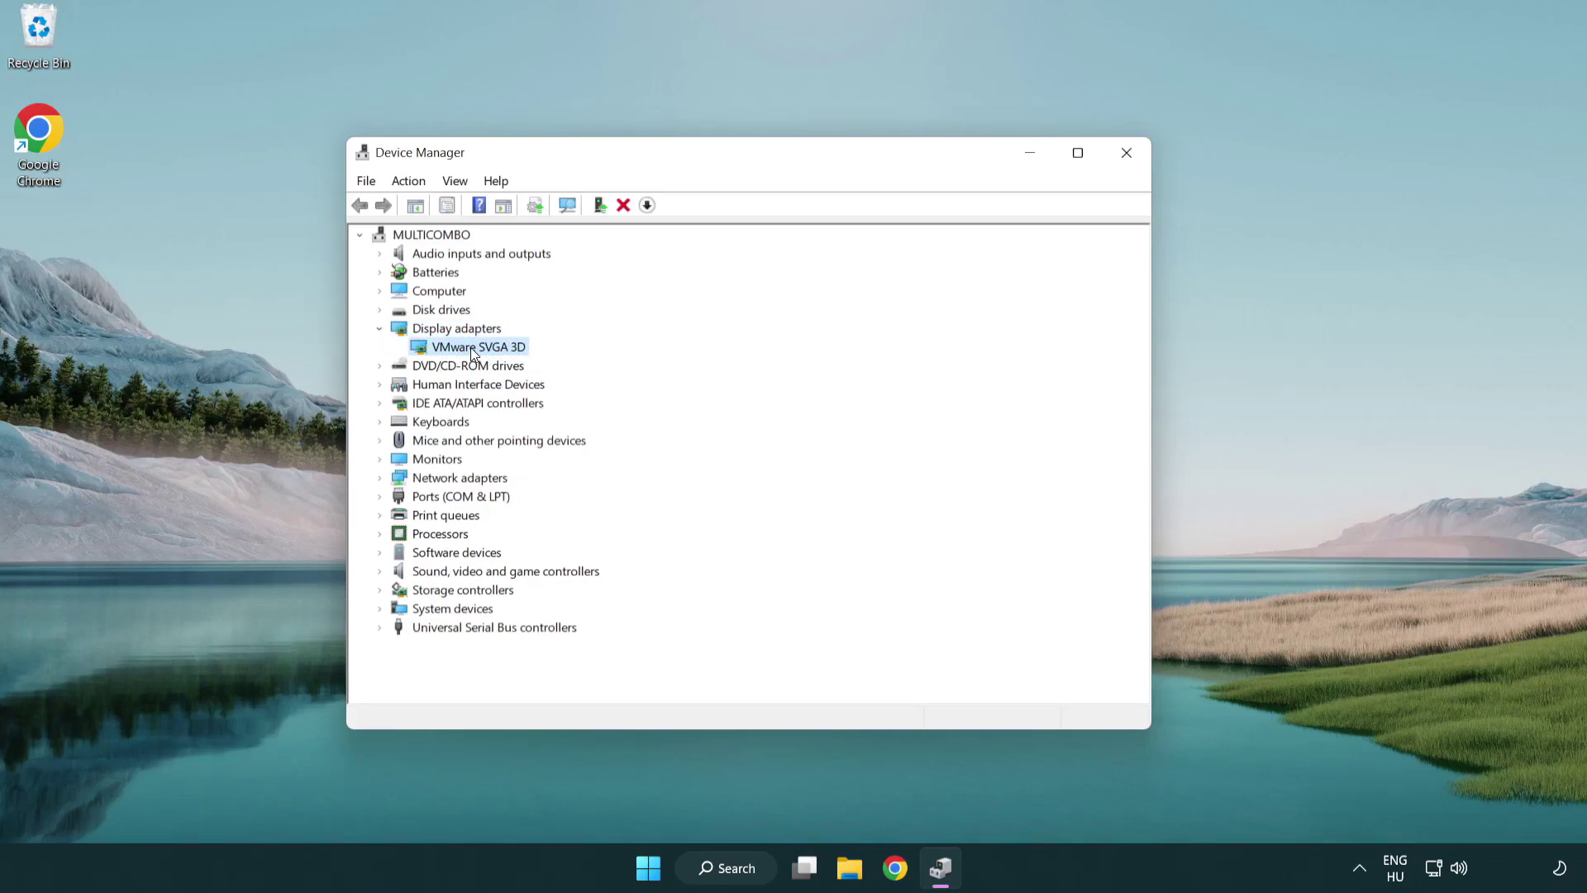
right_click(474, 354)
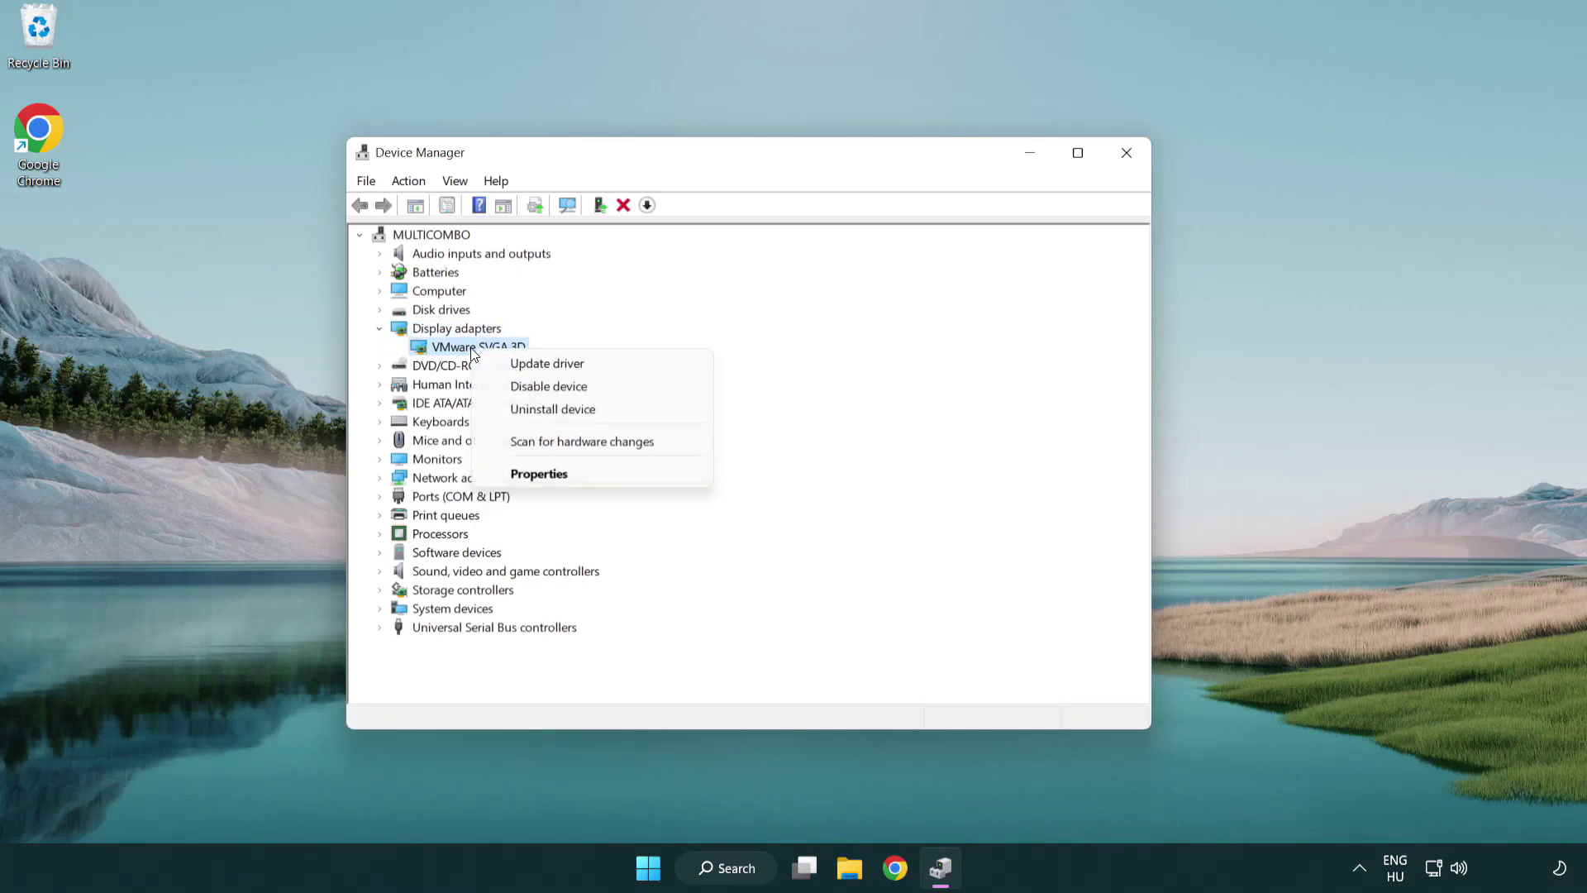
click(626, 367)
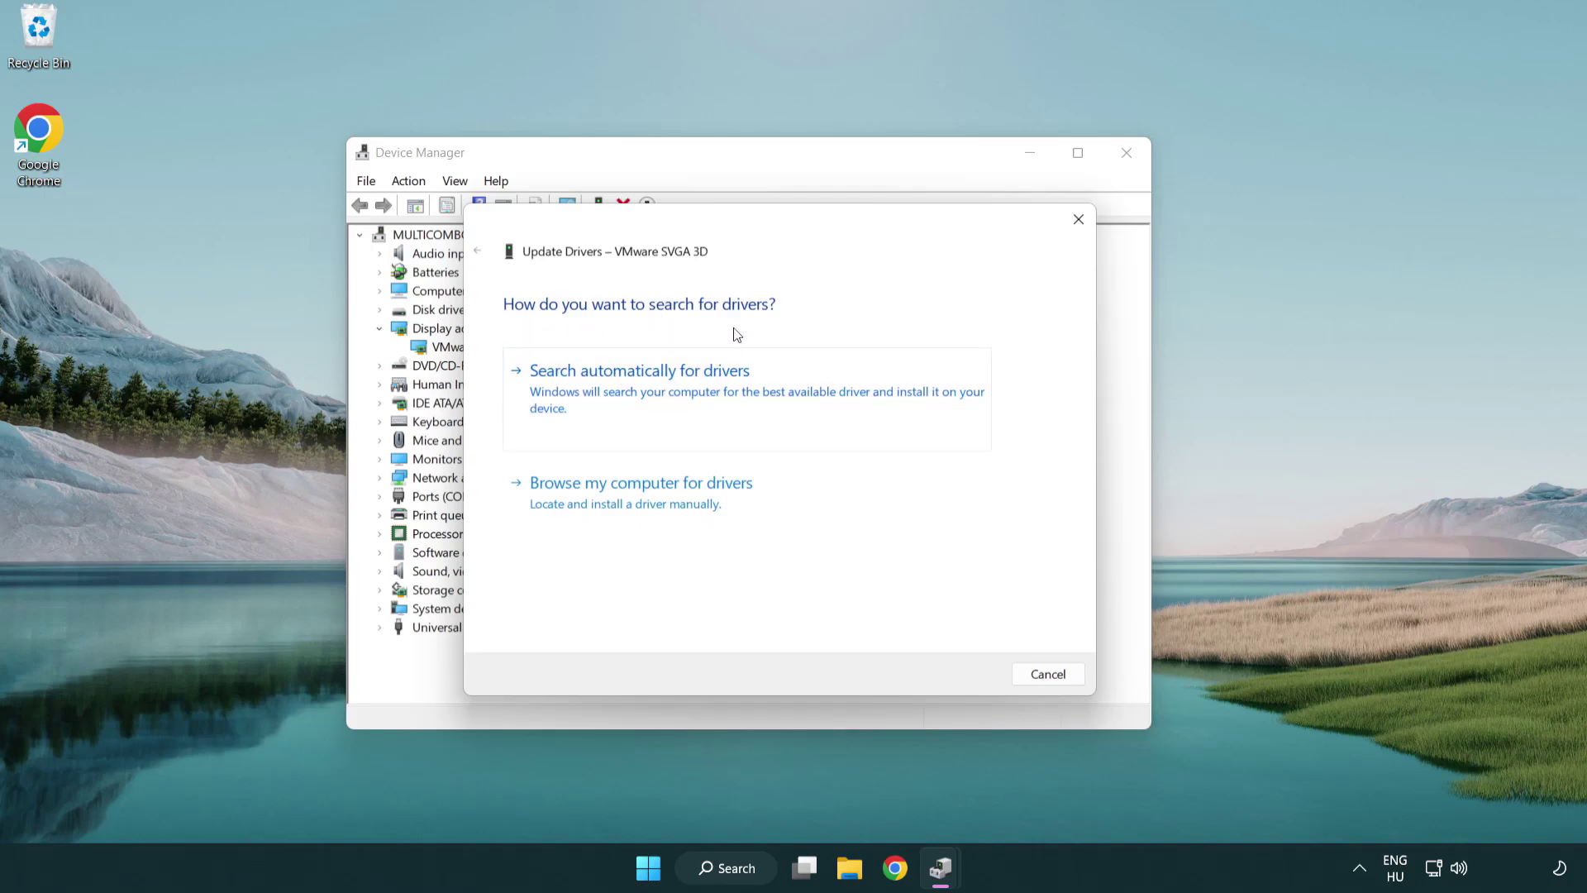
click(699, 387)
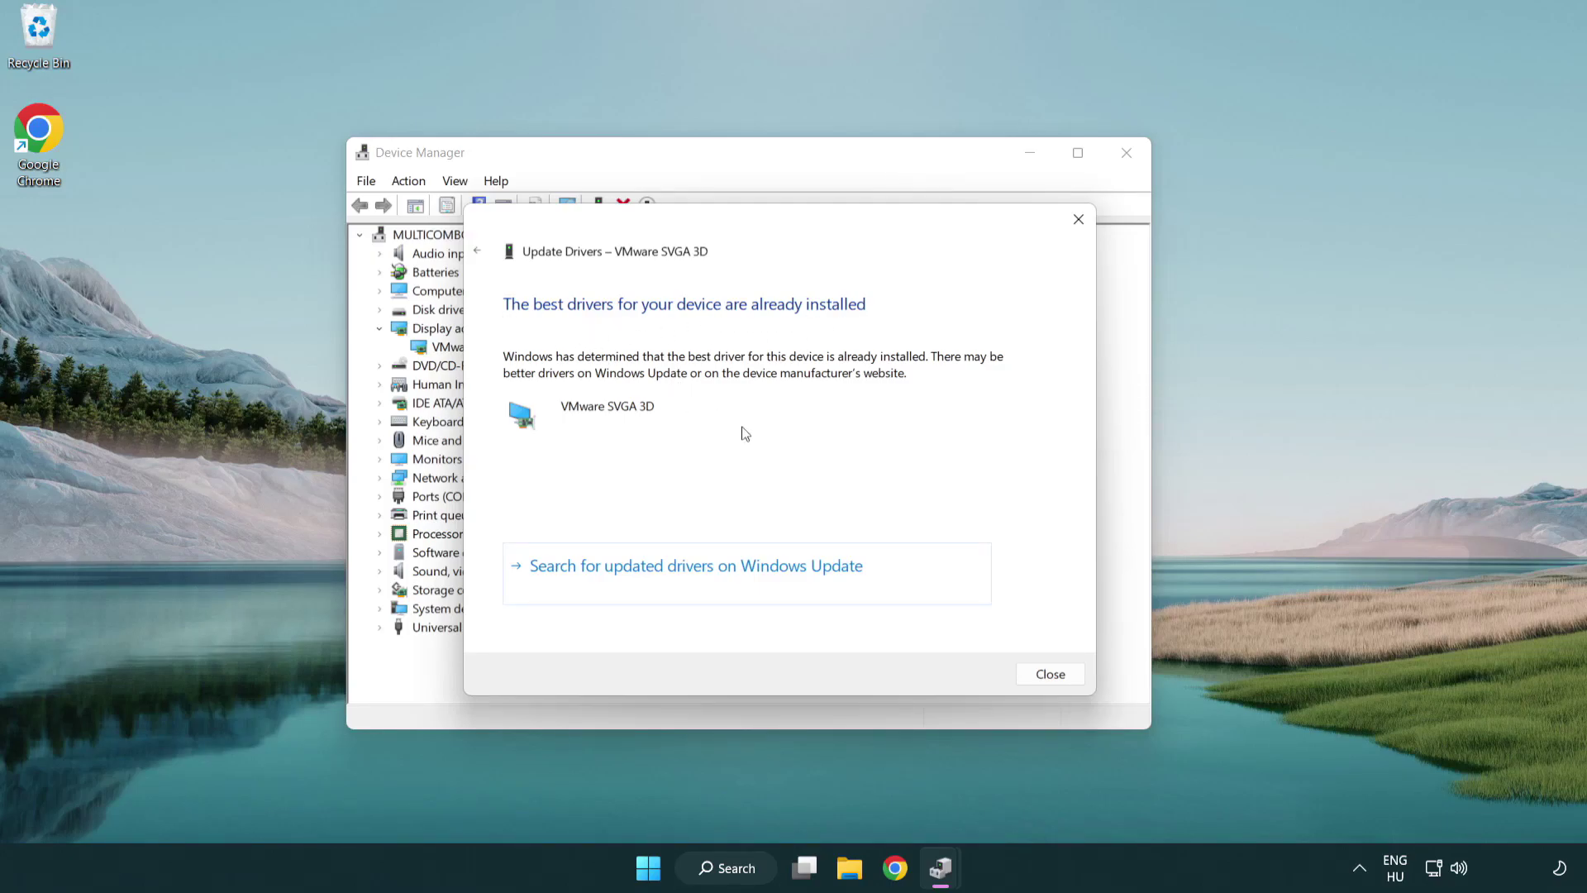
click(1051, 675)
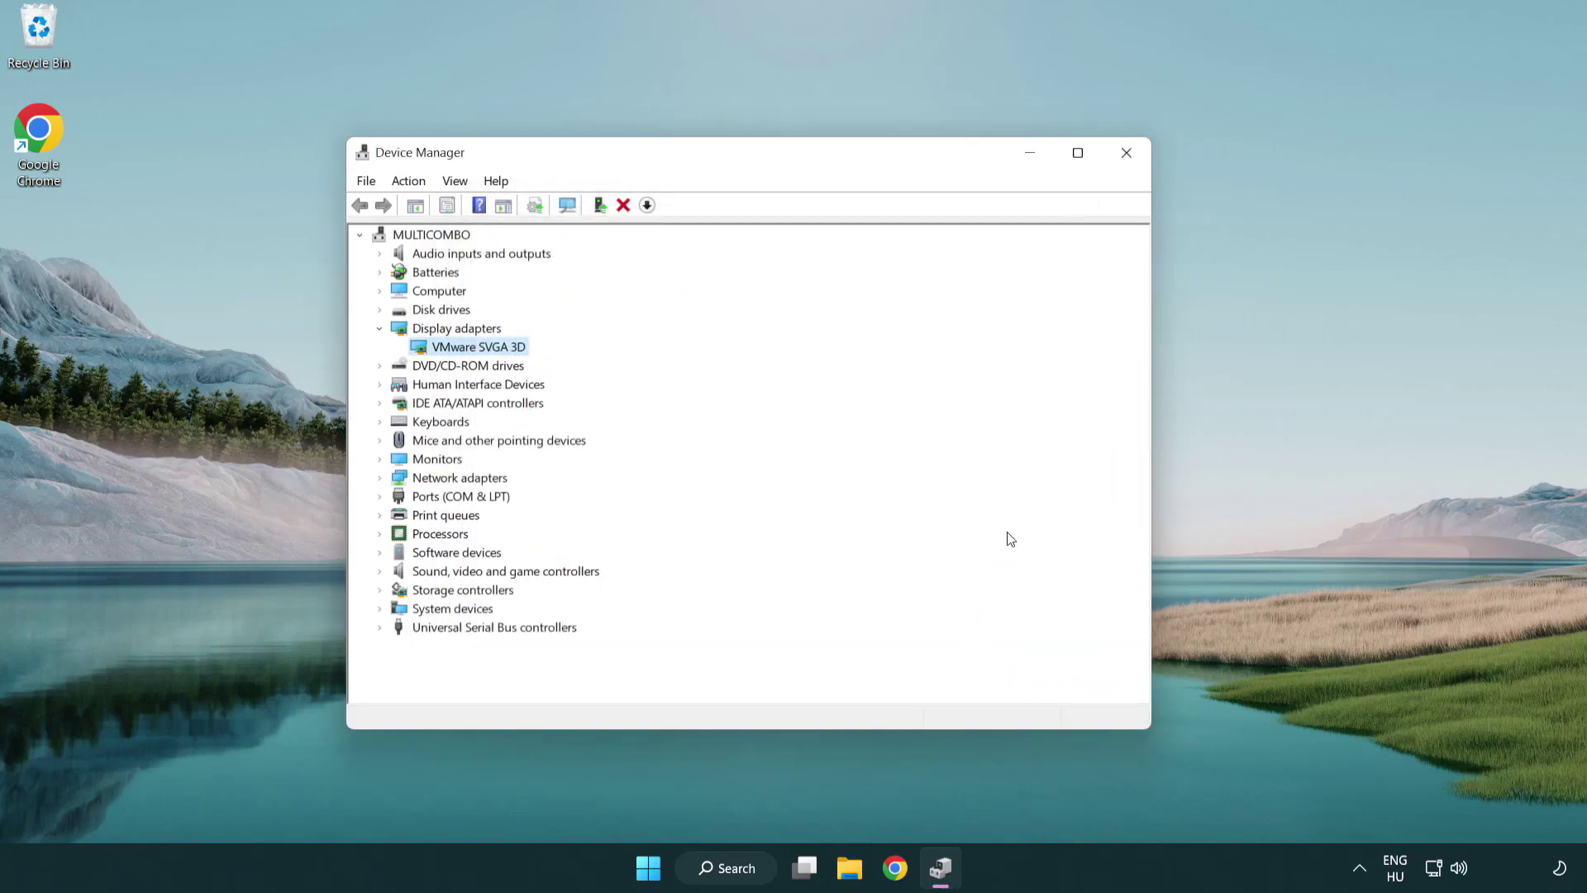
Close Device Manager and bring up Windows Update settings by searching 'update'.
click(1131, 158)
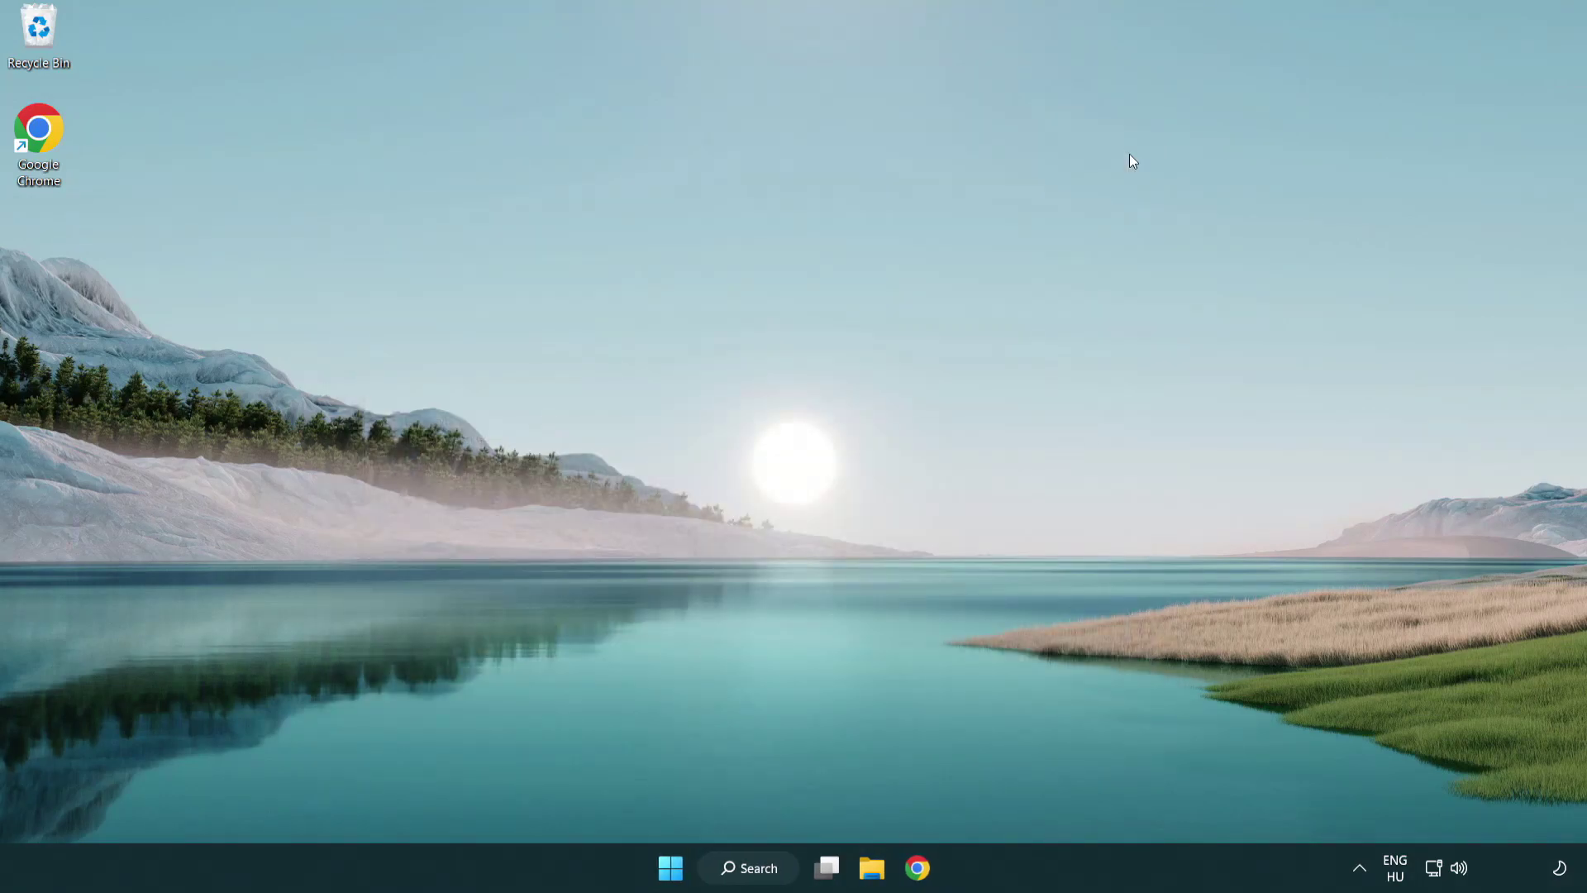
click(763, 865)
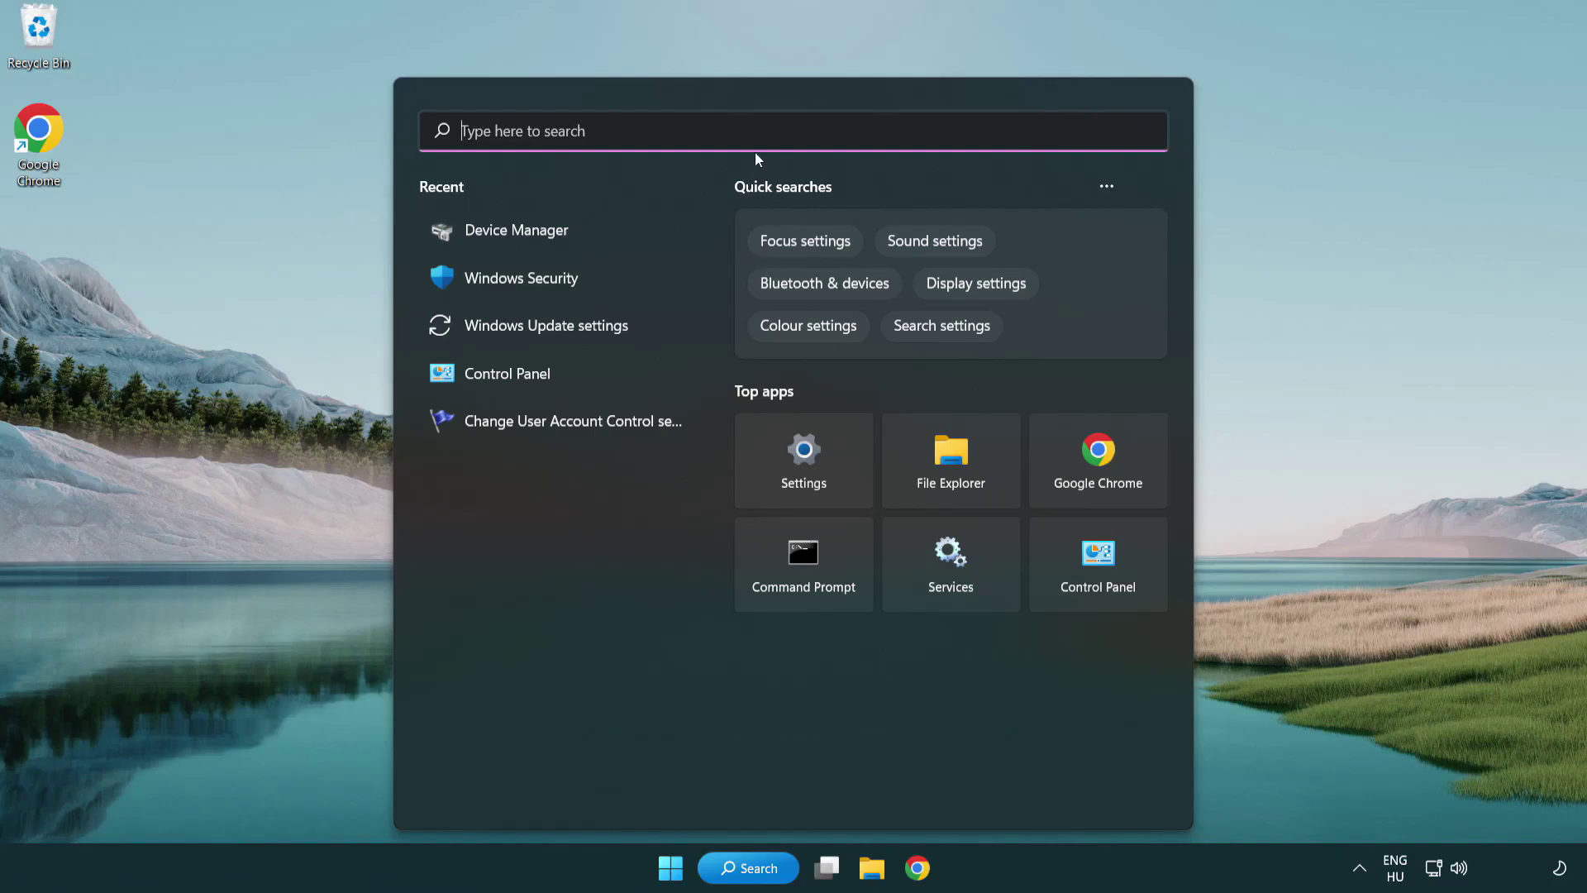
text(update)
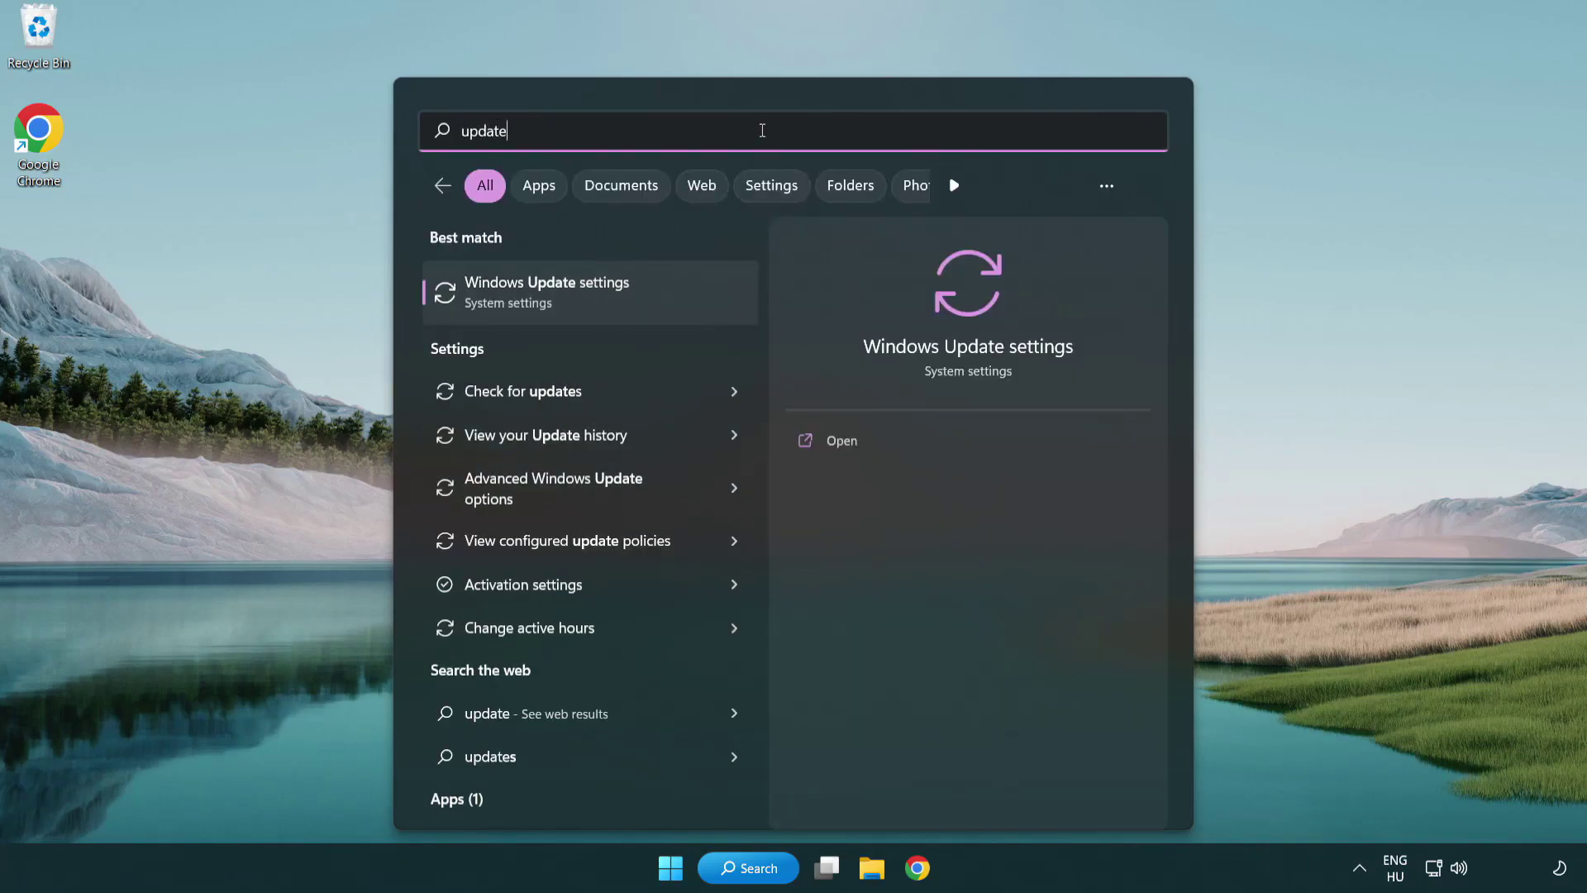
click(619, 306)
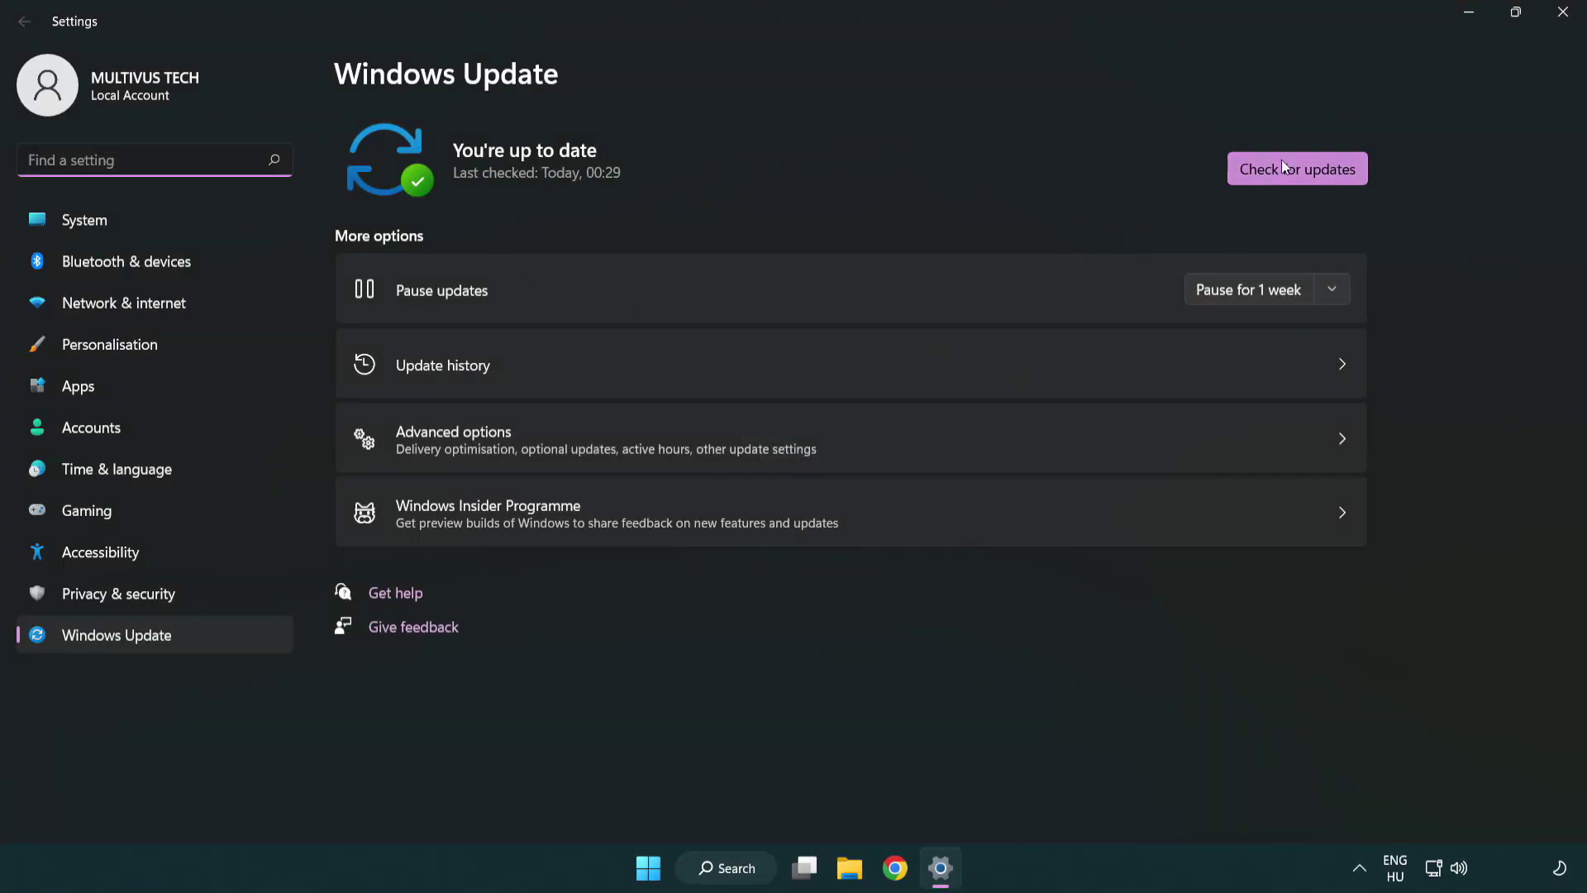
Check for updates, confirming Windows is up to date, then close Settings.
click(1325, 181)
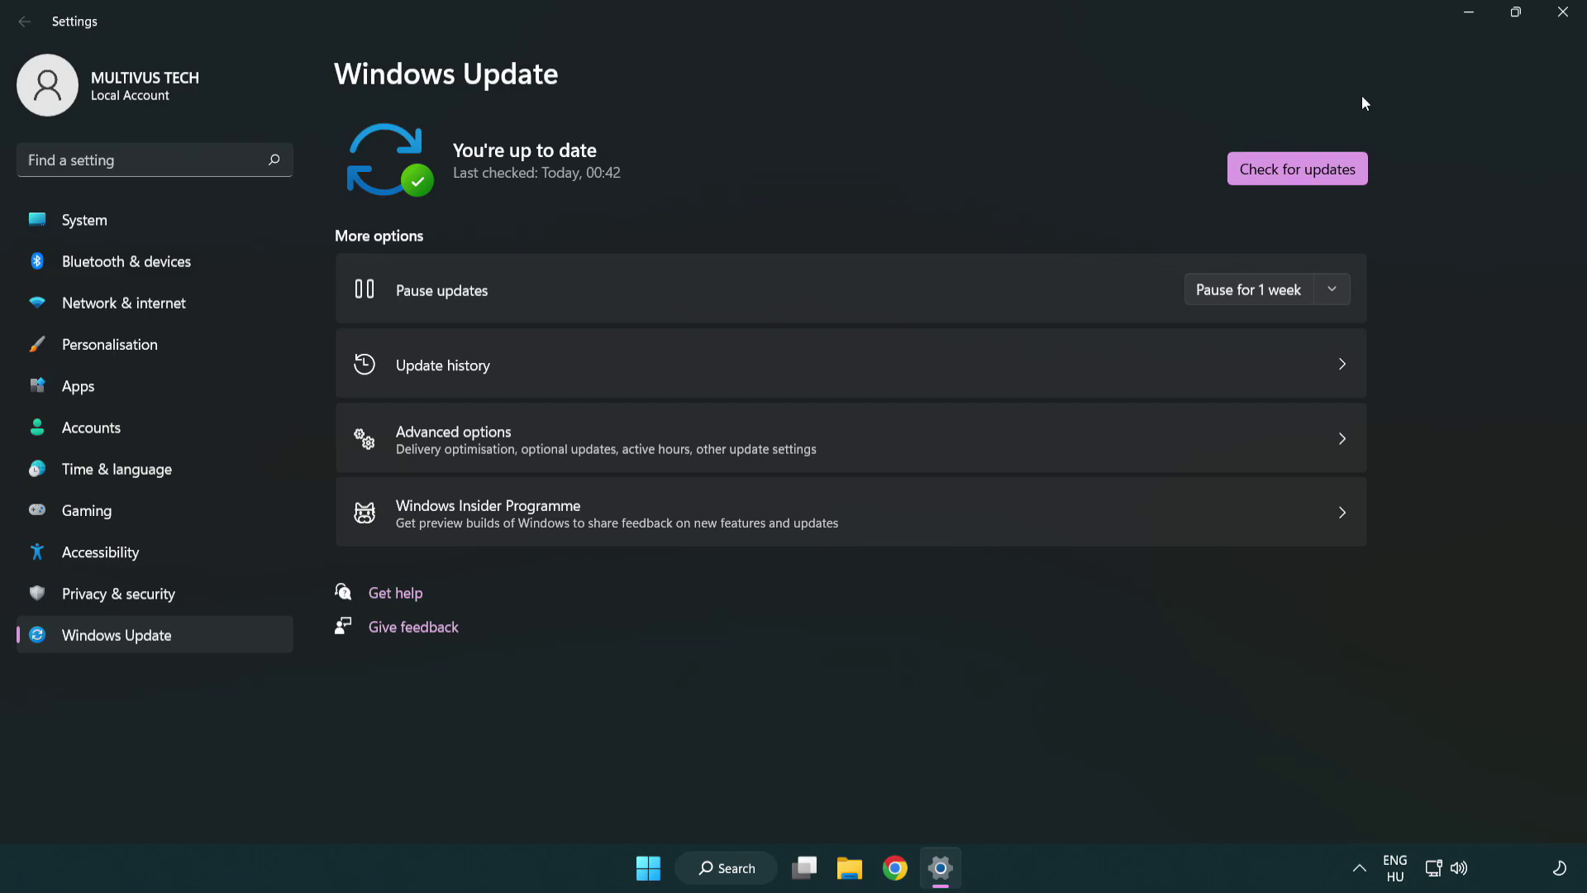
click(1556, 18)
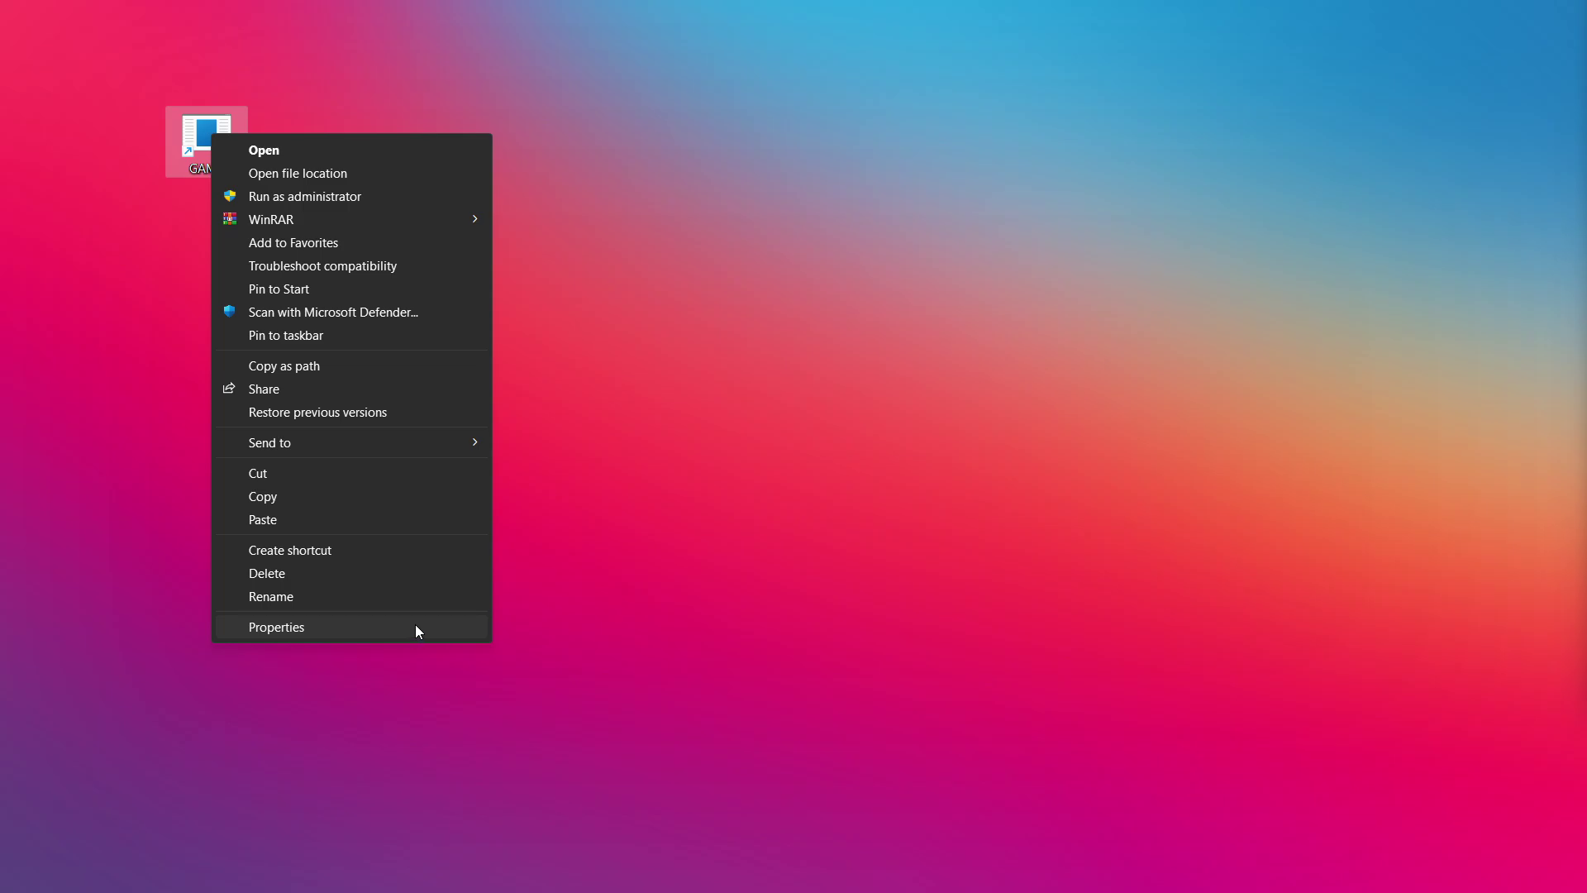
Set the GAME shortcut to Windows 8 compatibility mode, always running as administrator.
click(415, 629)
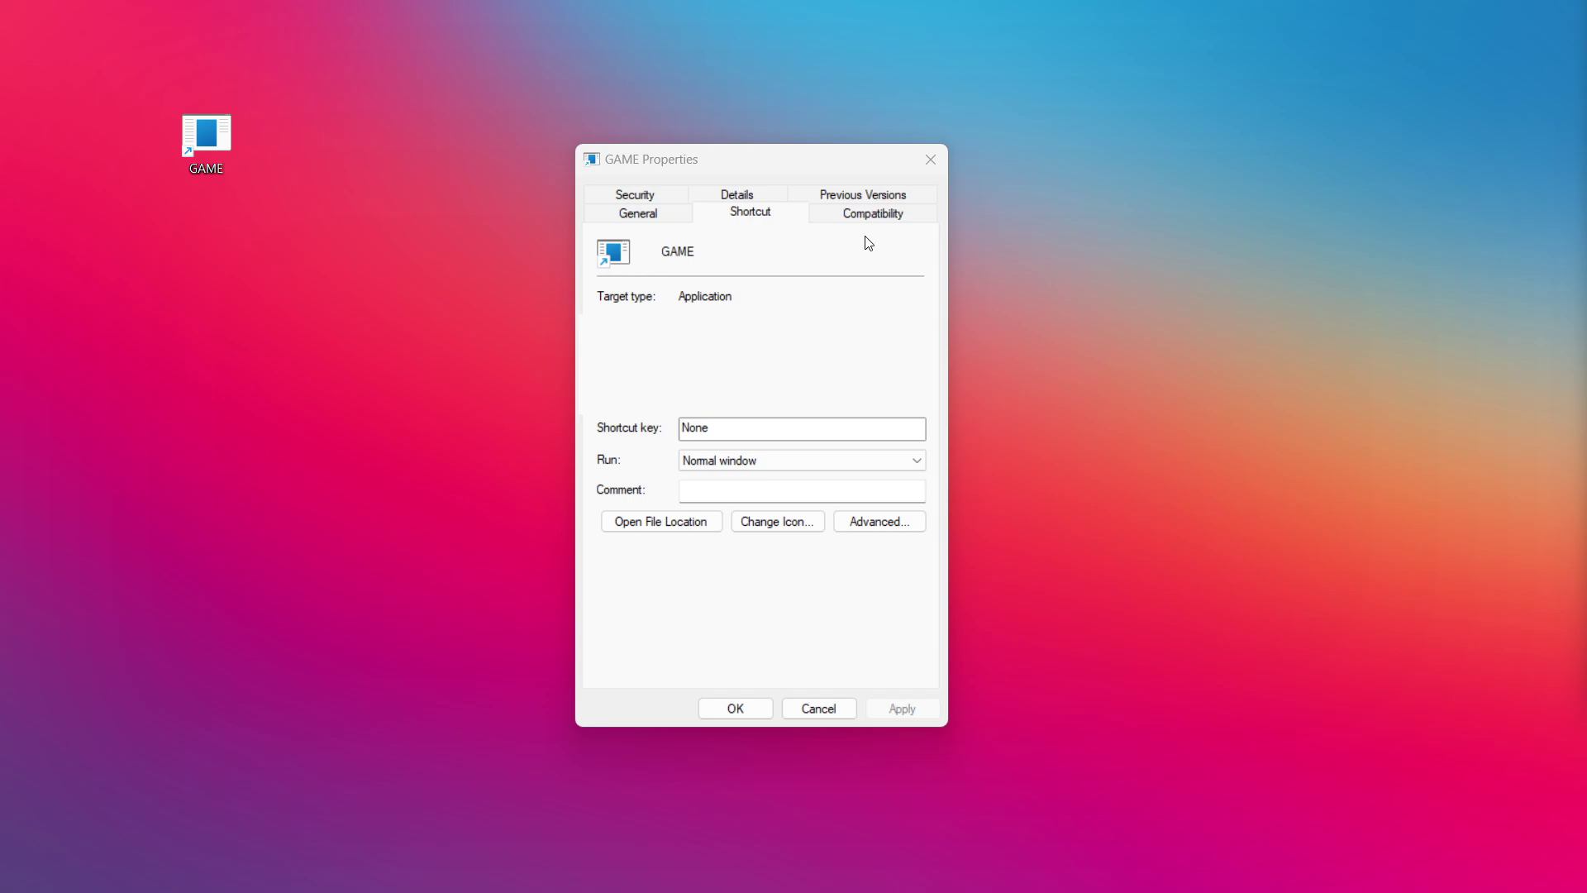
click(894, 219)
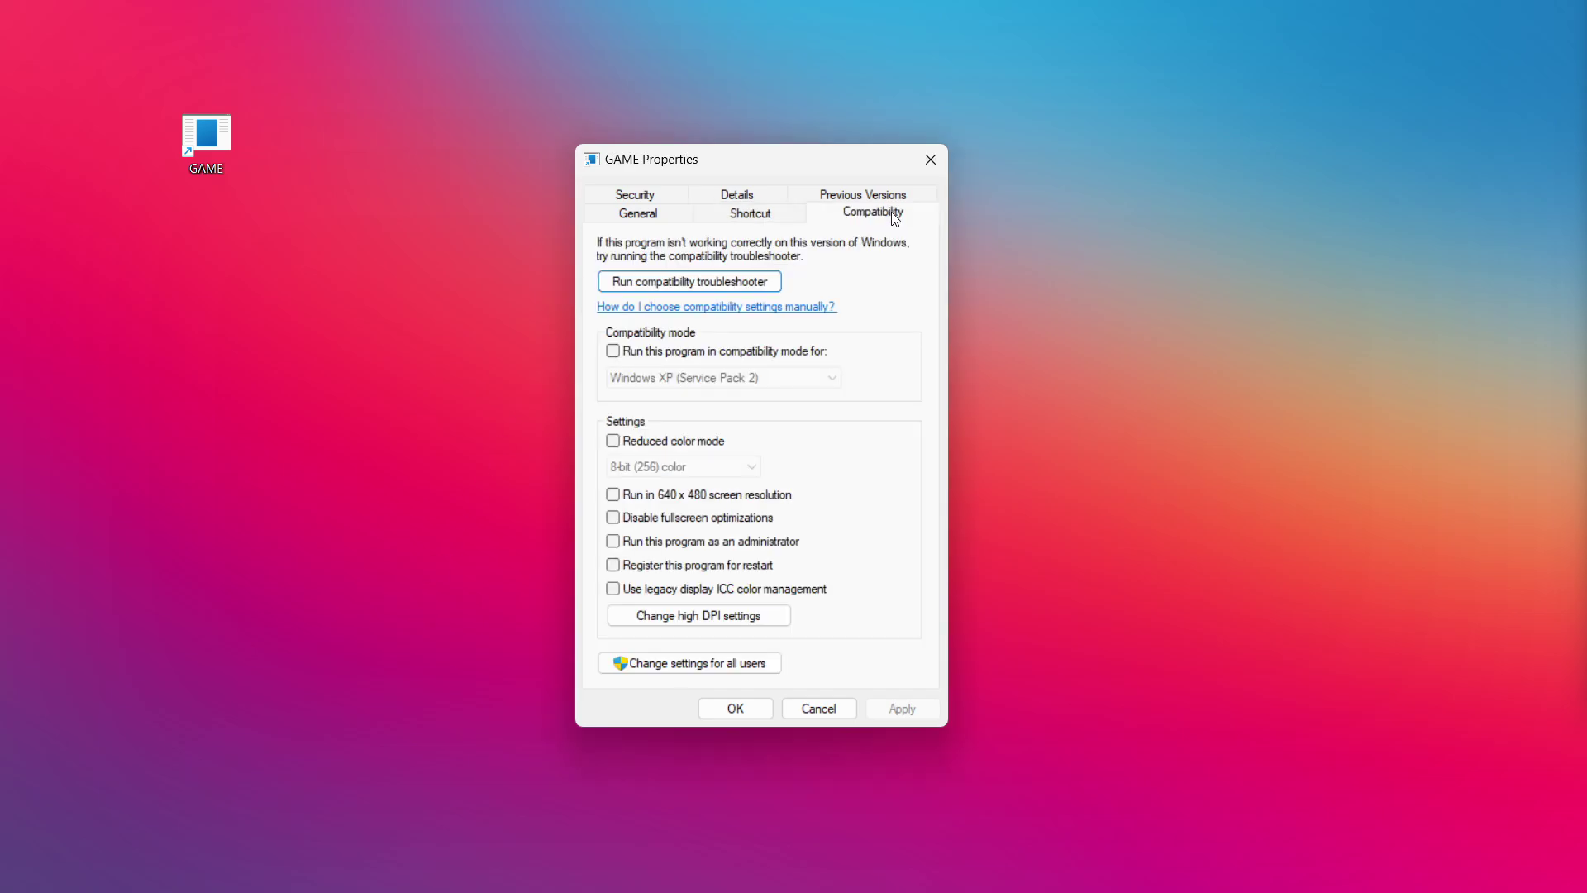
click(719, 354)
click(725, 379)
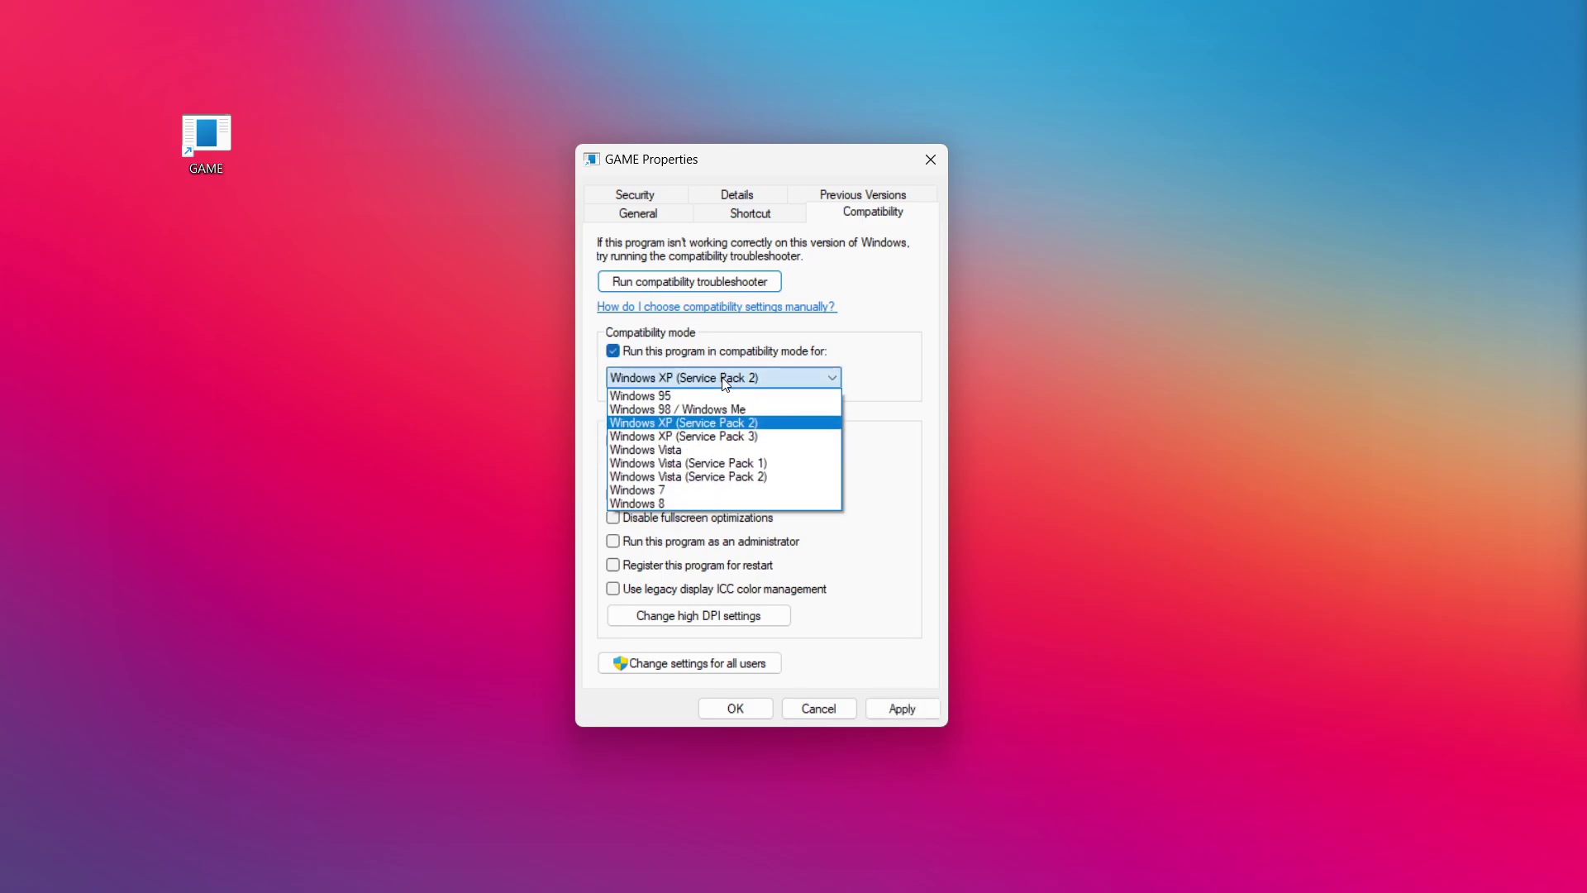
click(686, 504)
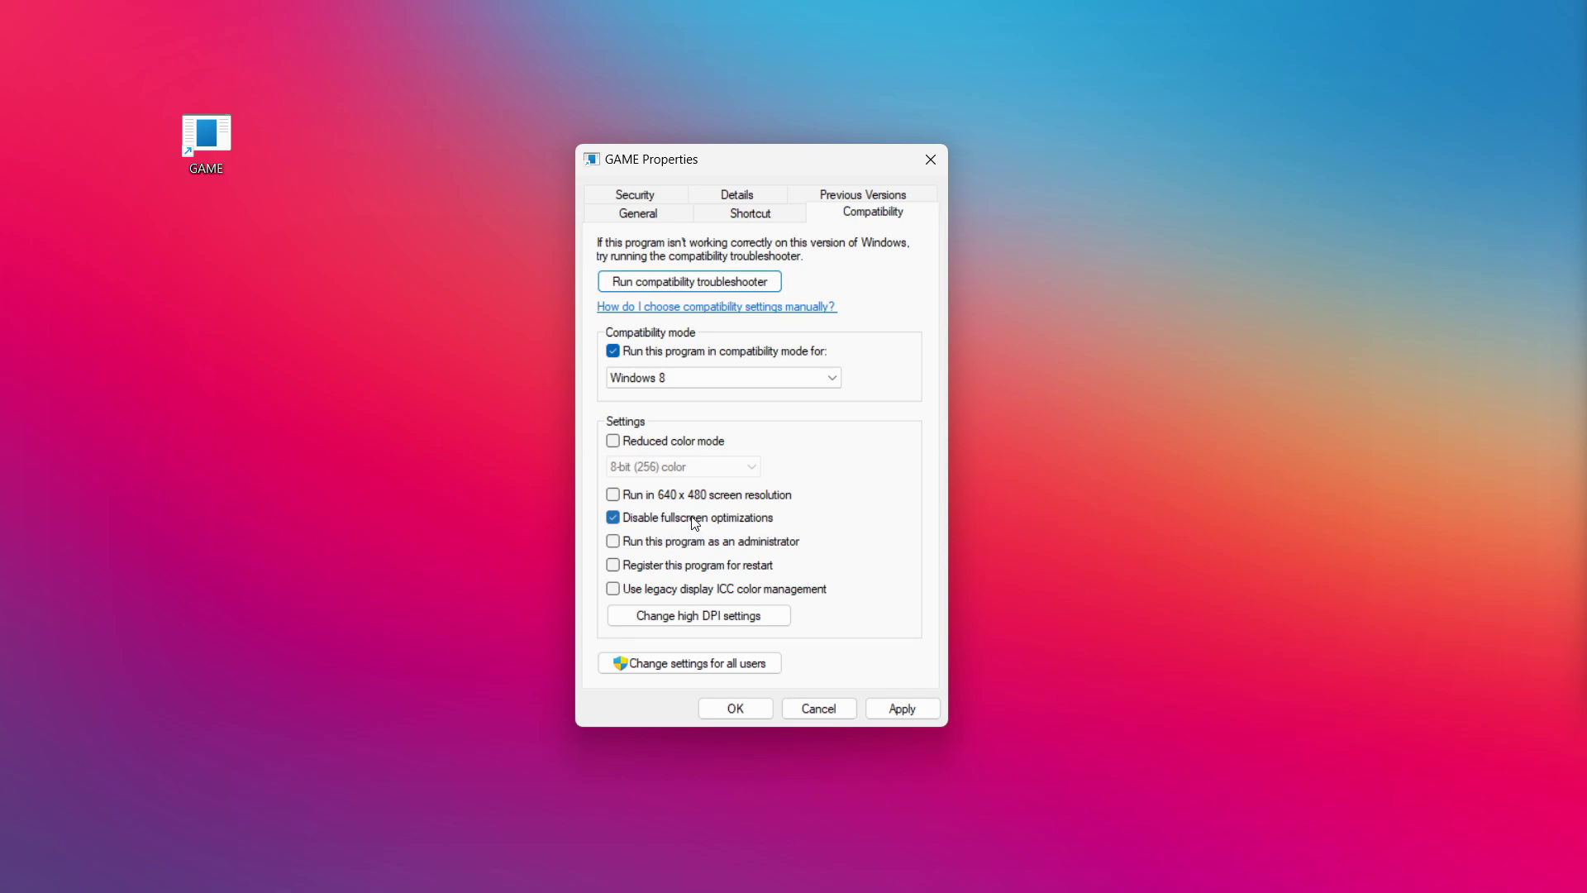
click(661, 548)
click(905, 712)
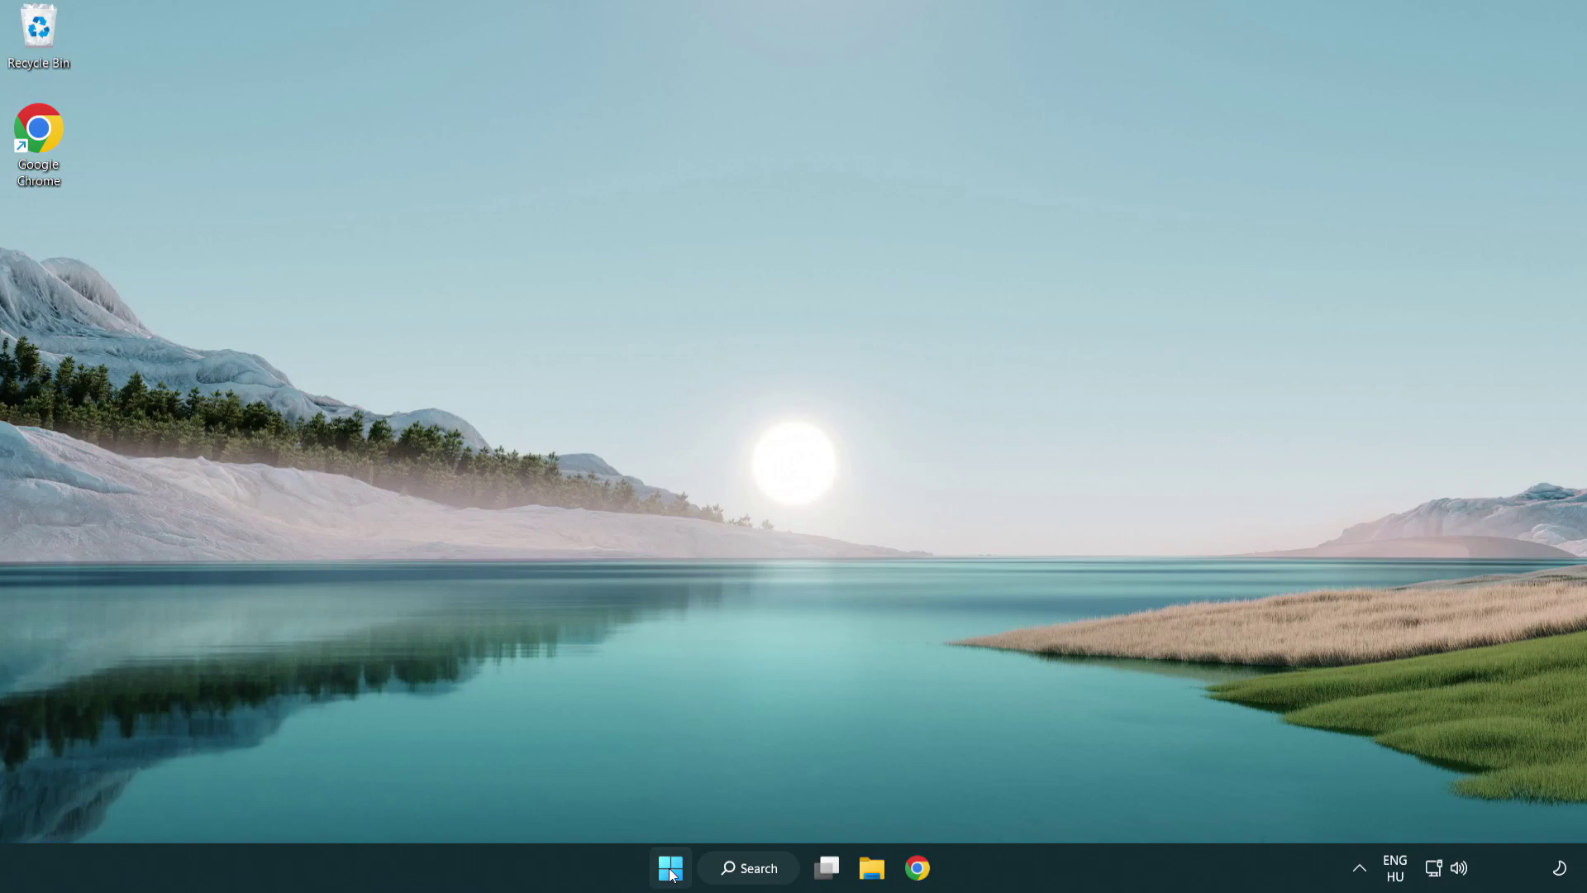
right_click(676, 868)
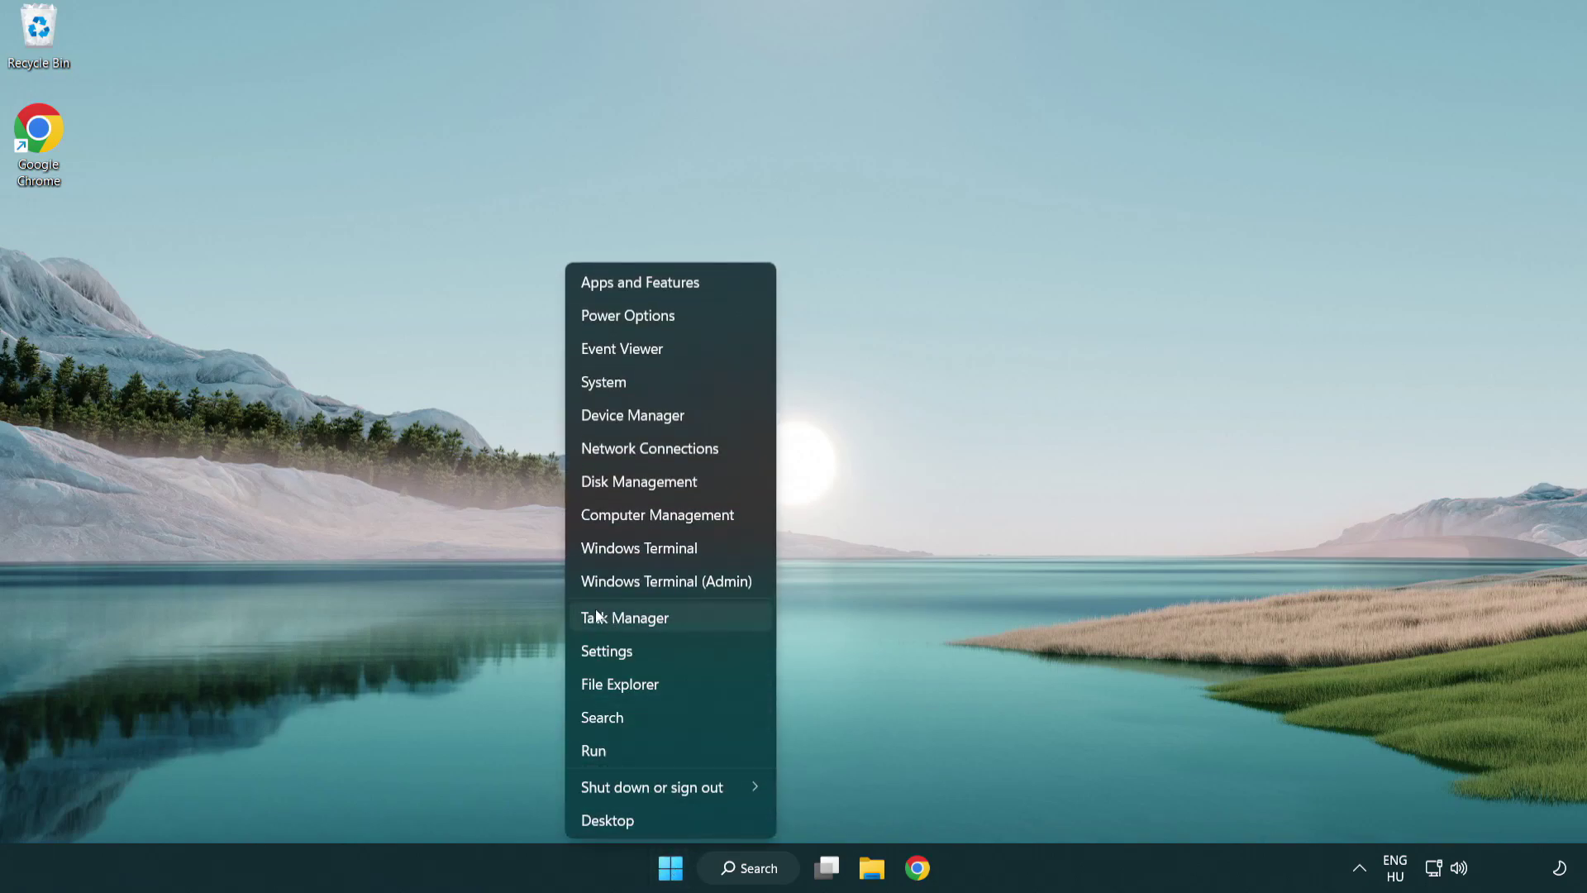
In Task Manager, disable Terminal, Phone Link, Cortana and Windows Security notifications at startup.
click(701, 627)
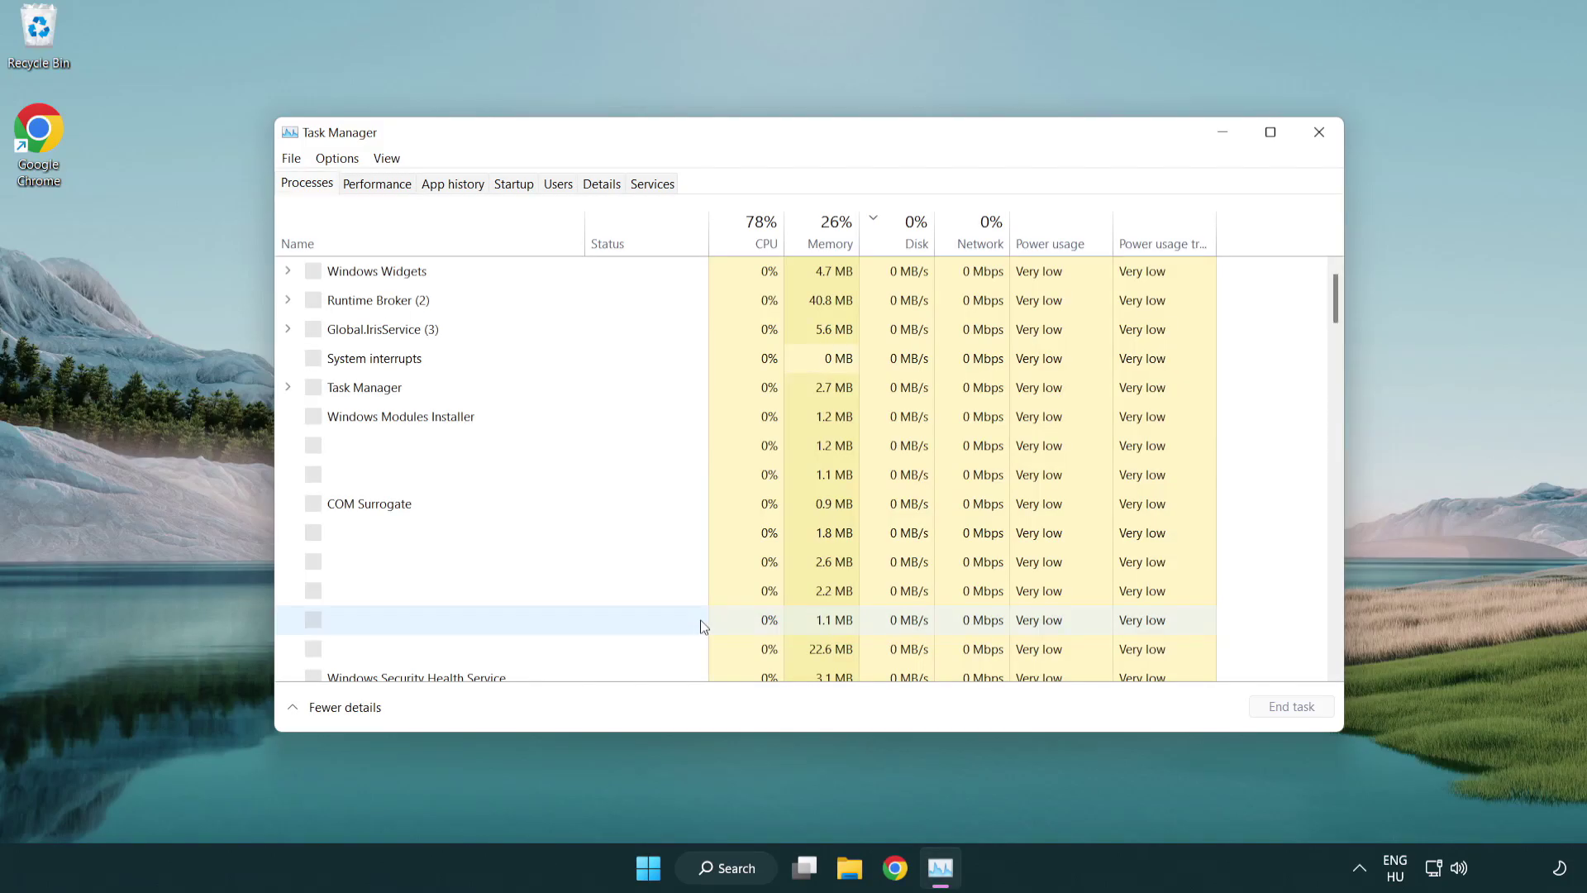
click(514, 185)
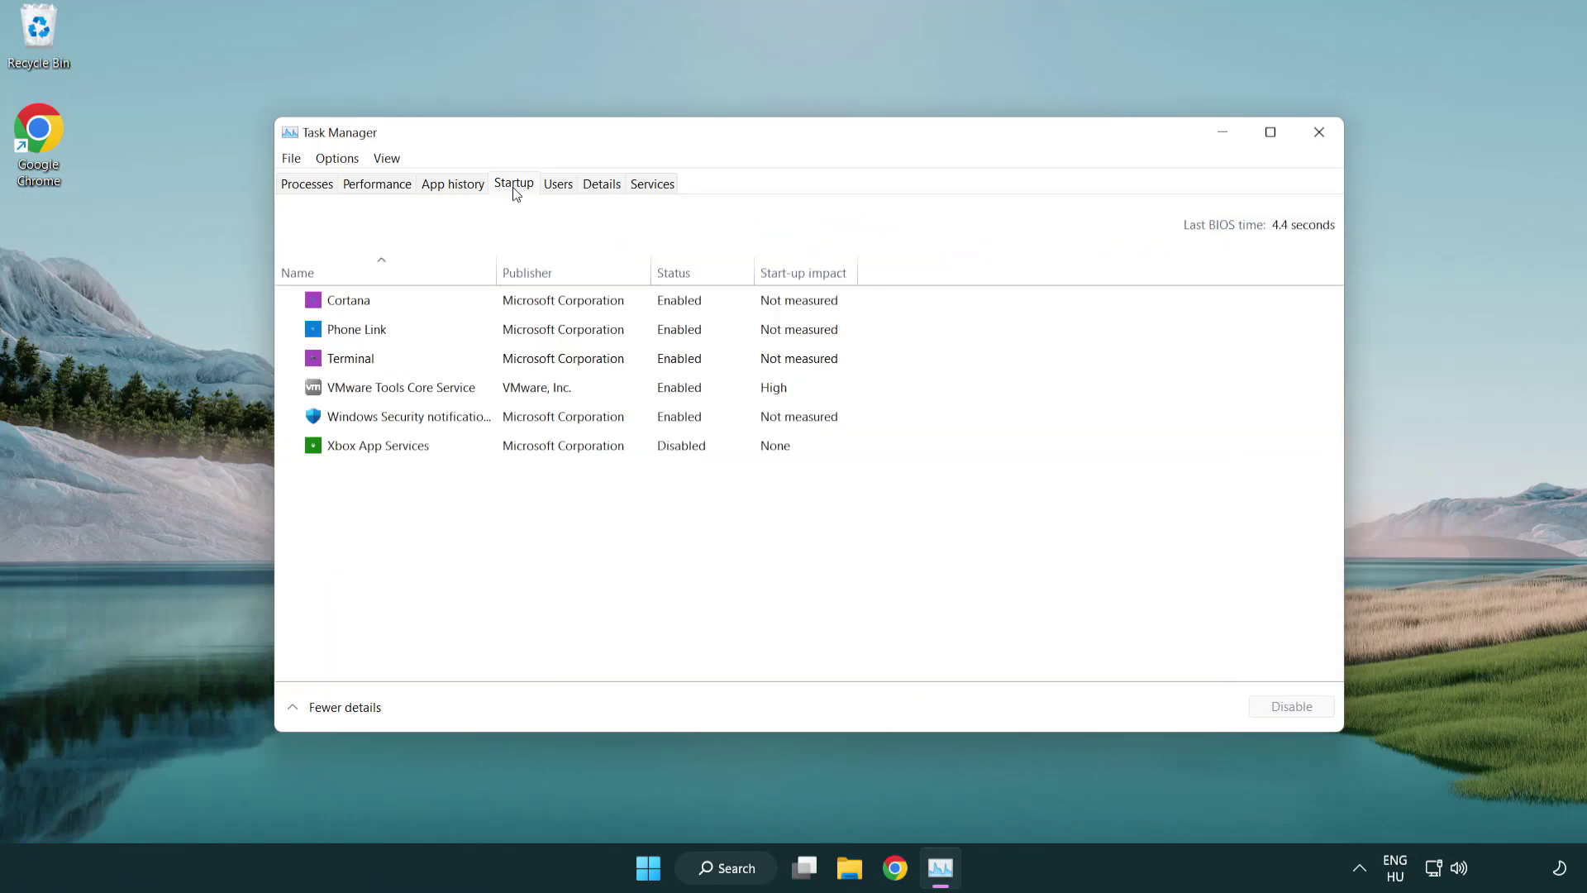
click(519, 362)
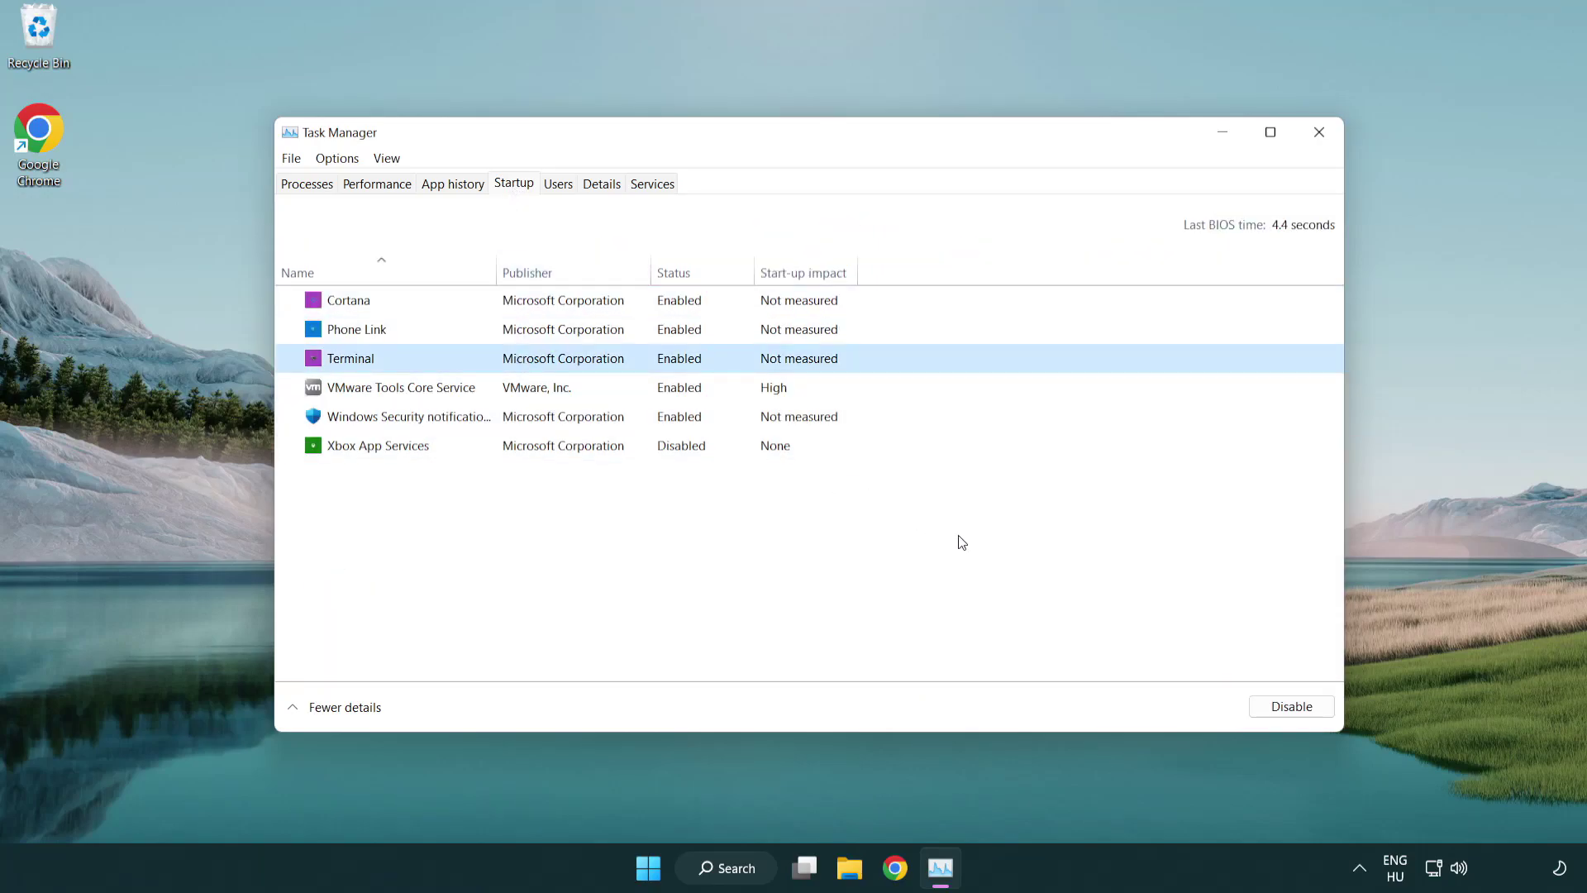
click(1256, 706)
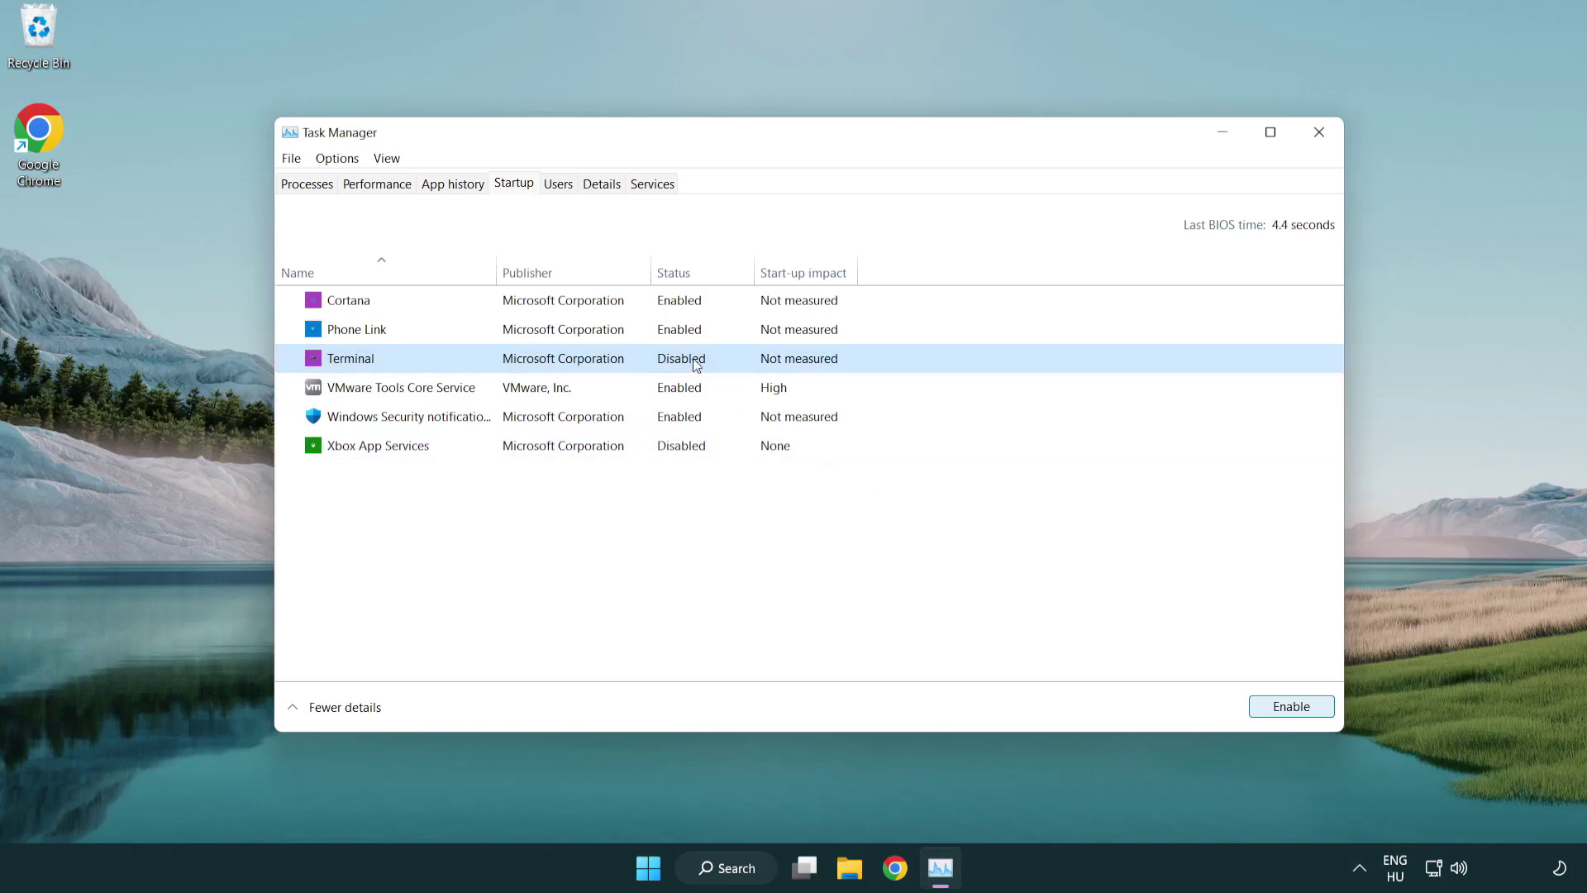
click(661, 331)
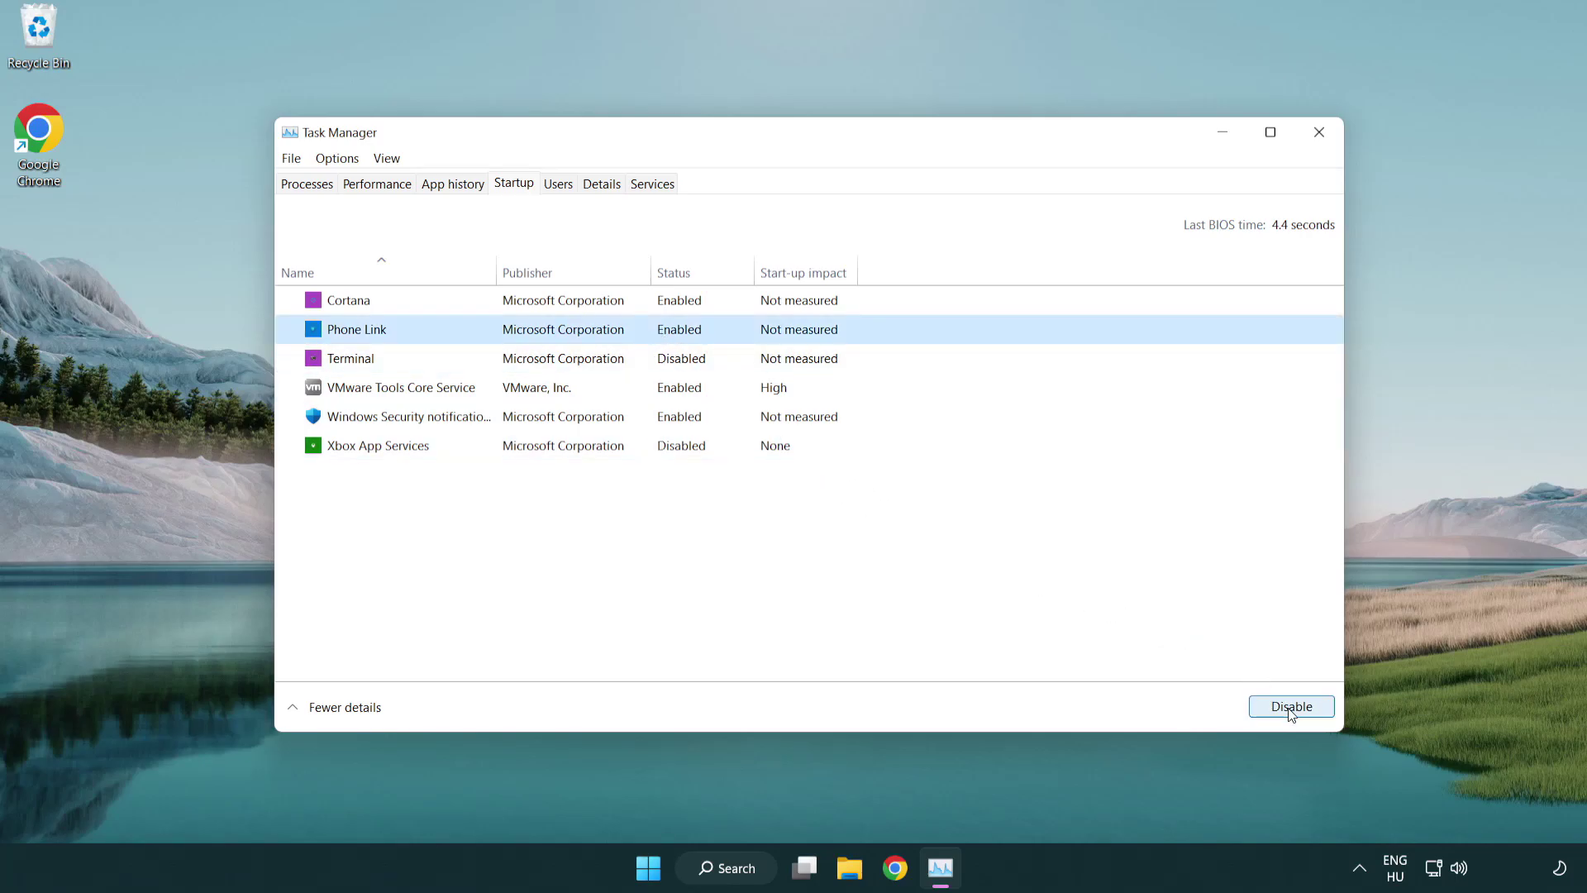
click(1287, 706)
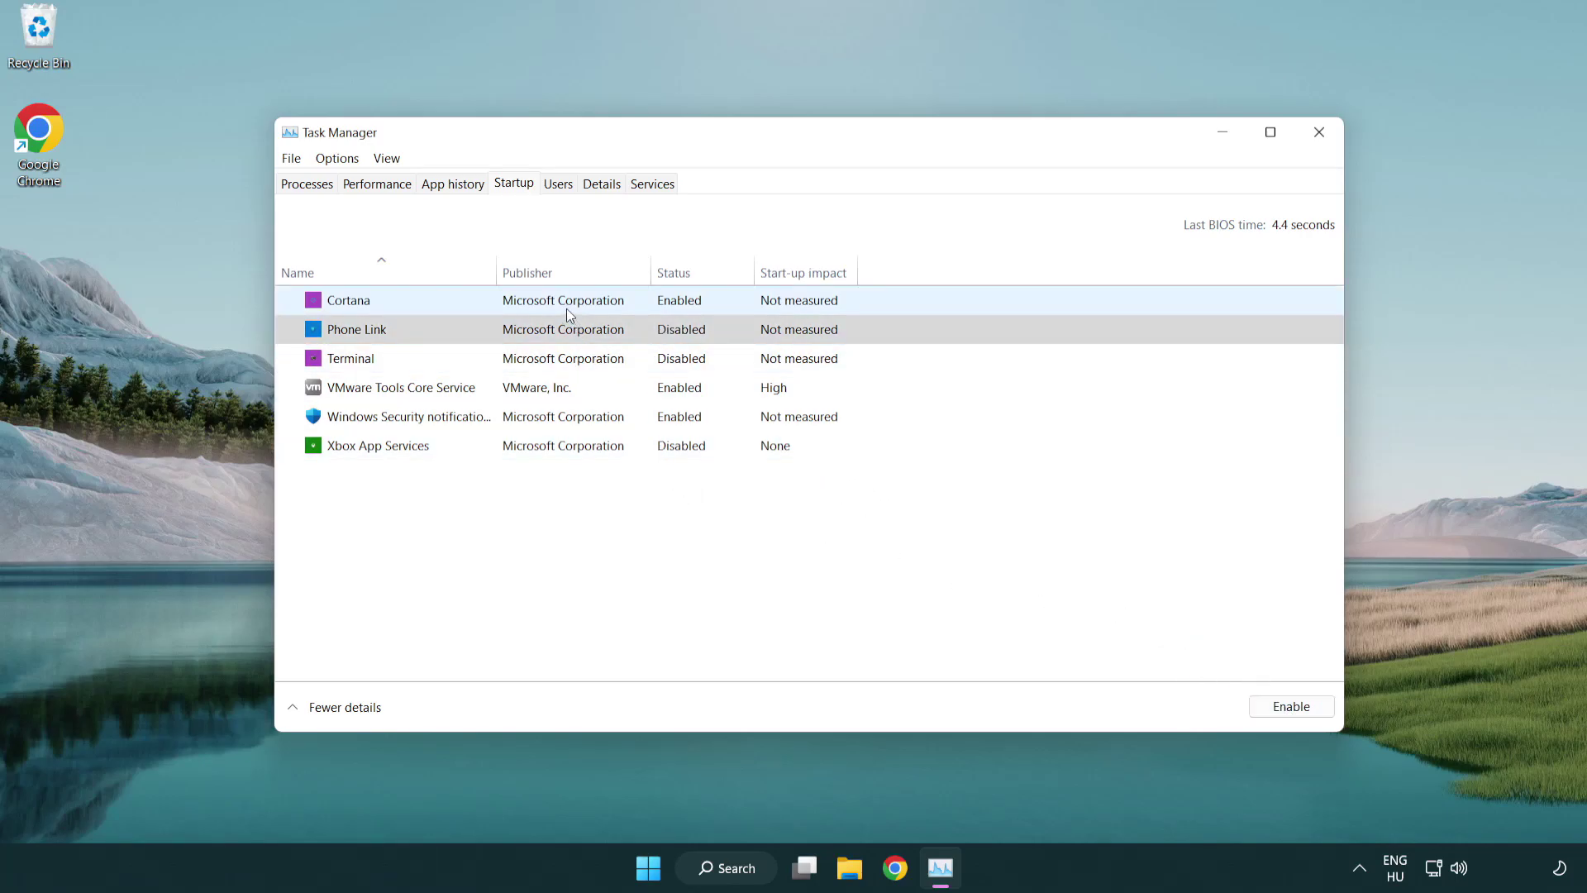
click(567, 310)
click(1269, 704)
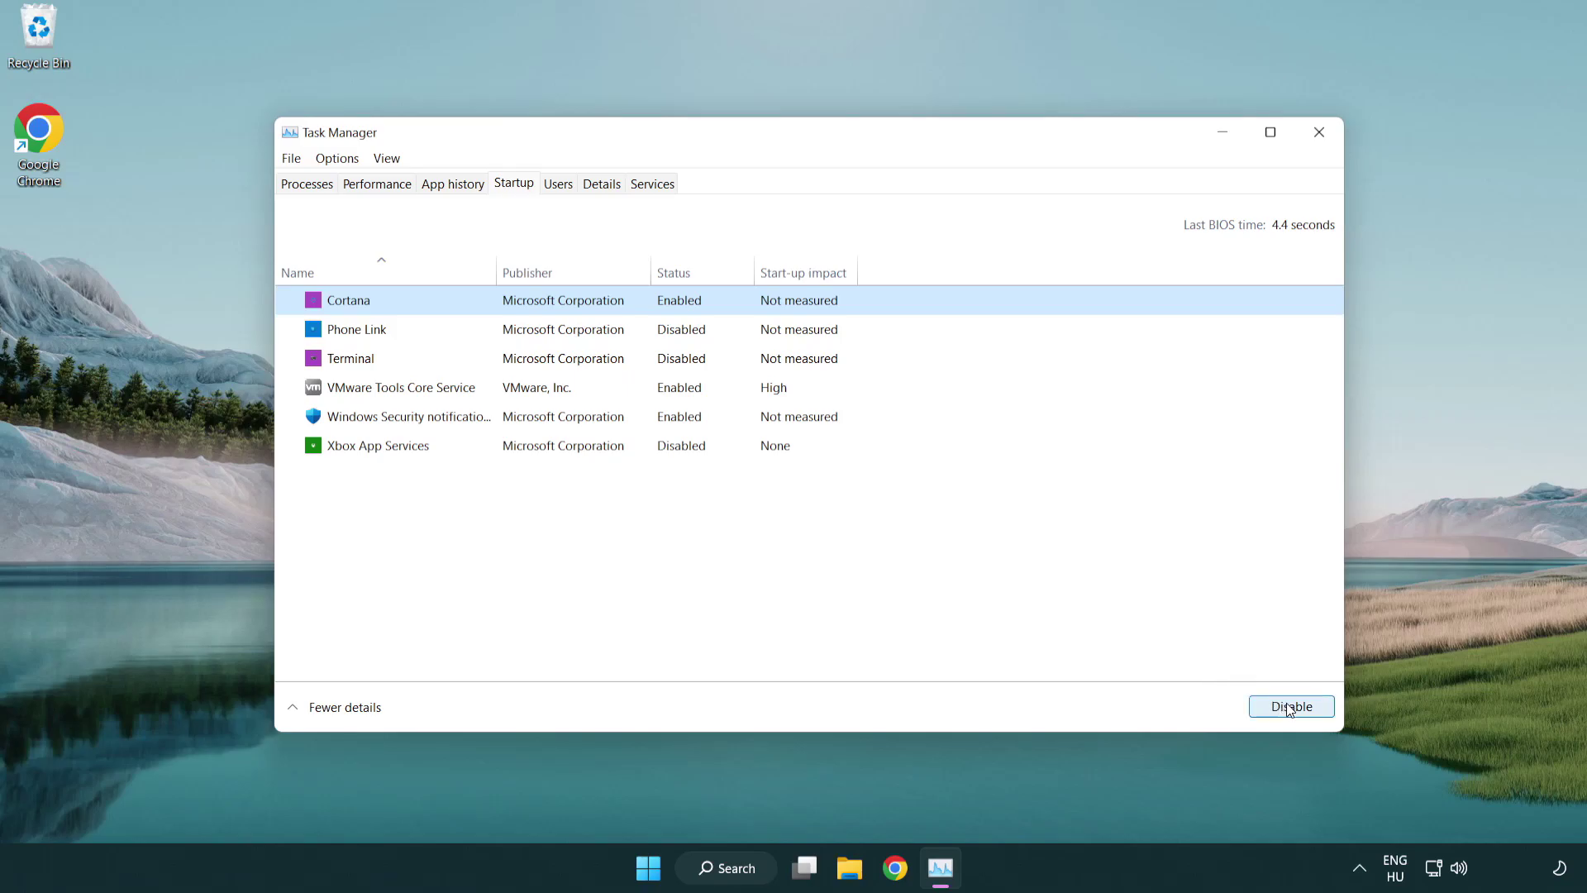
click(755, 428)
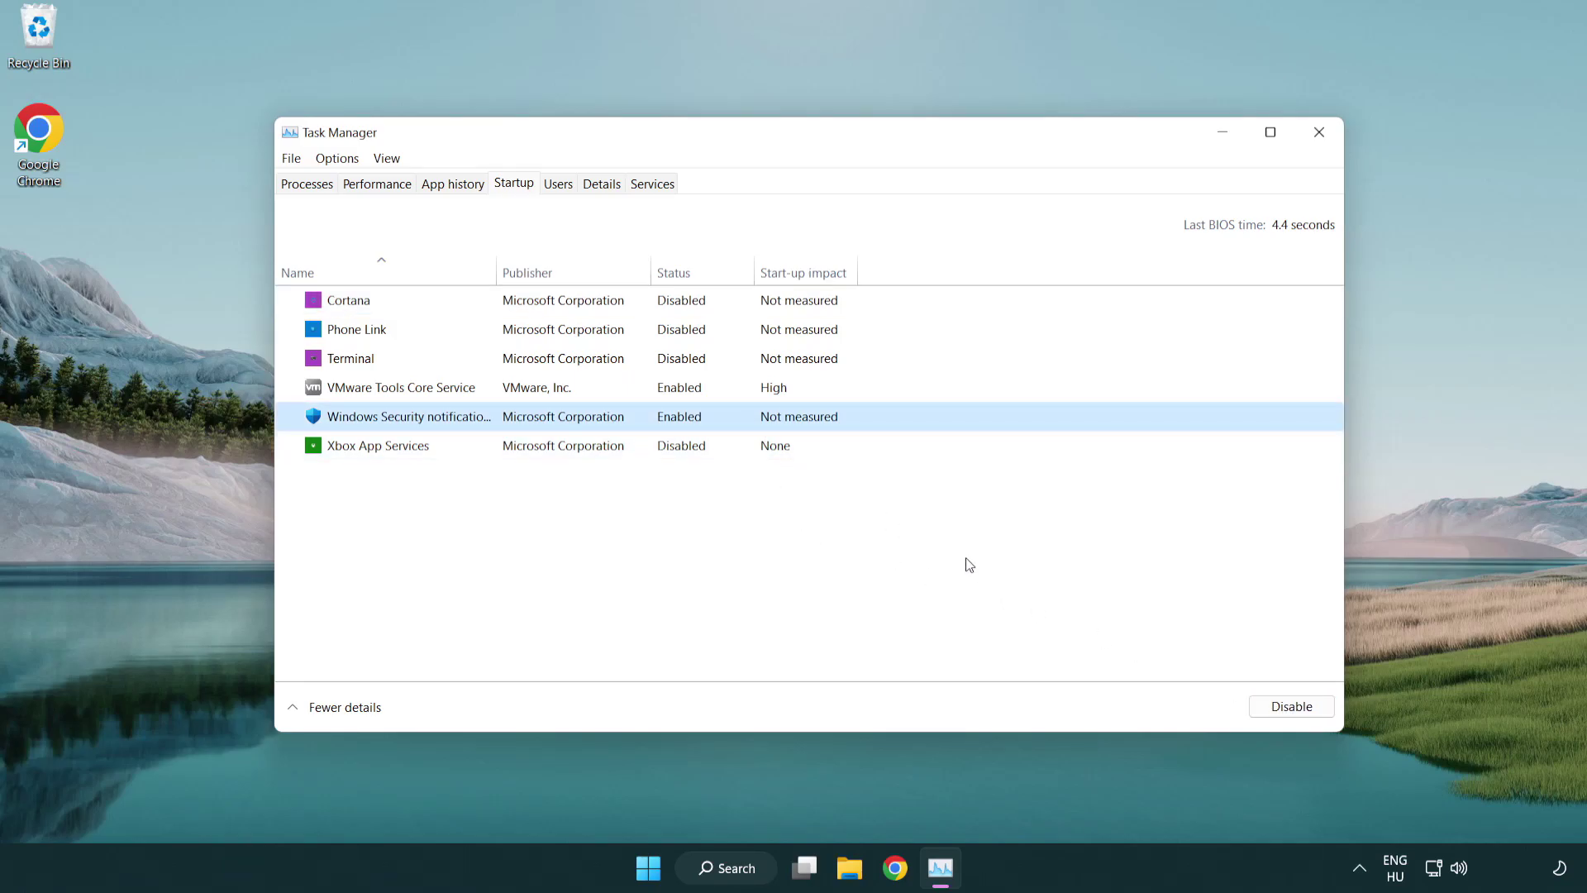
click(1282, 707)
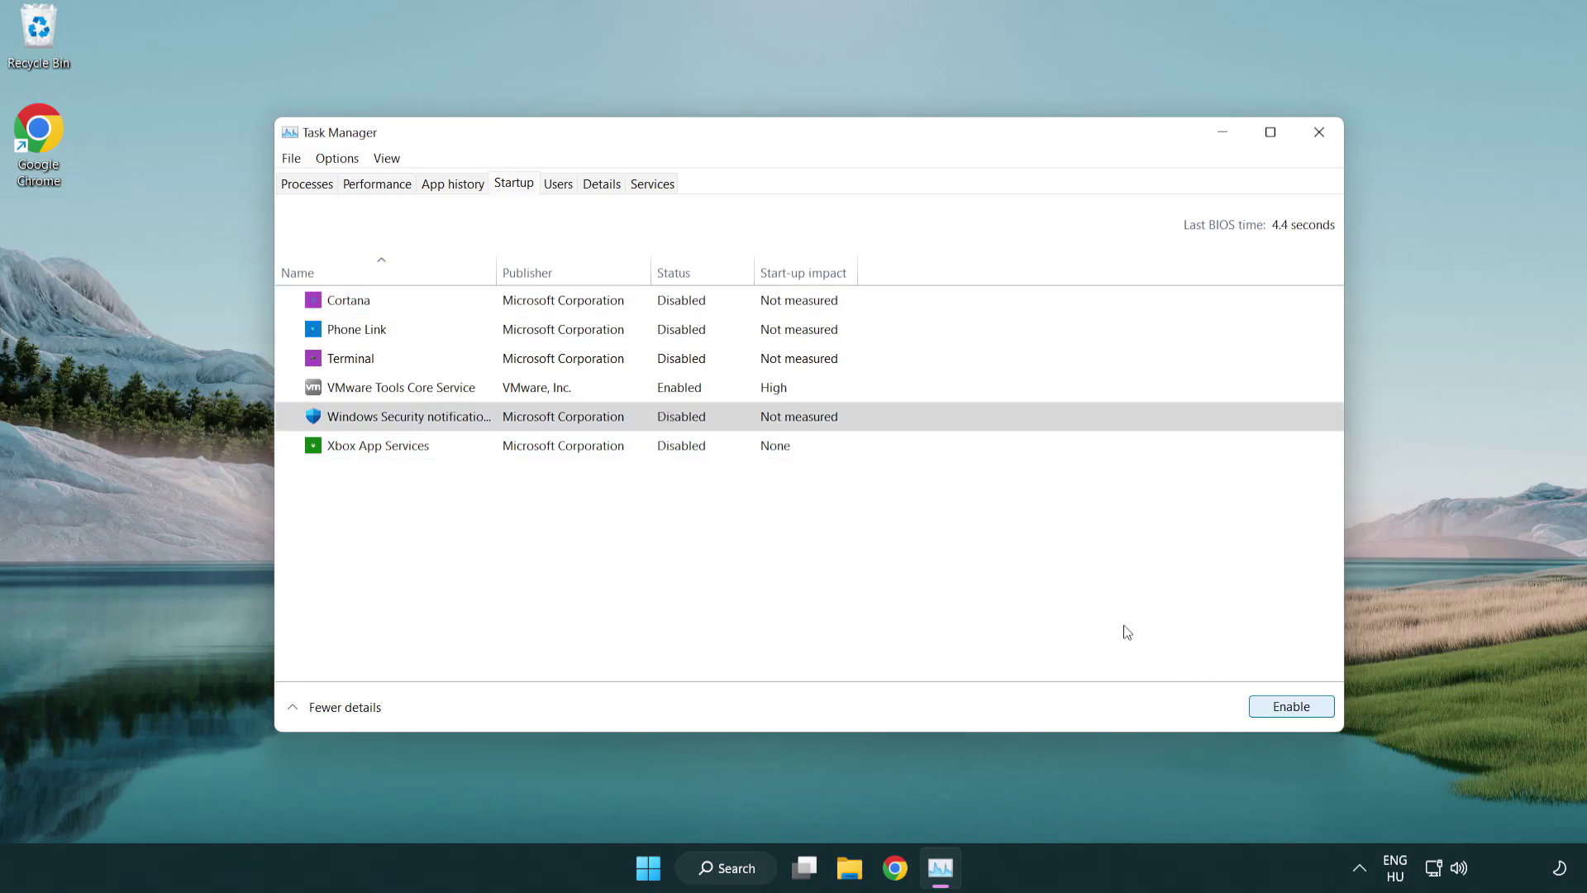
Close Task Manager and search Windows for 'security'.
click(1323, 141)
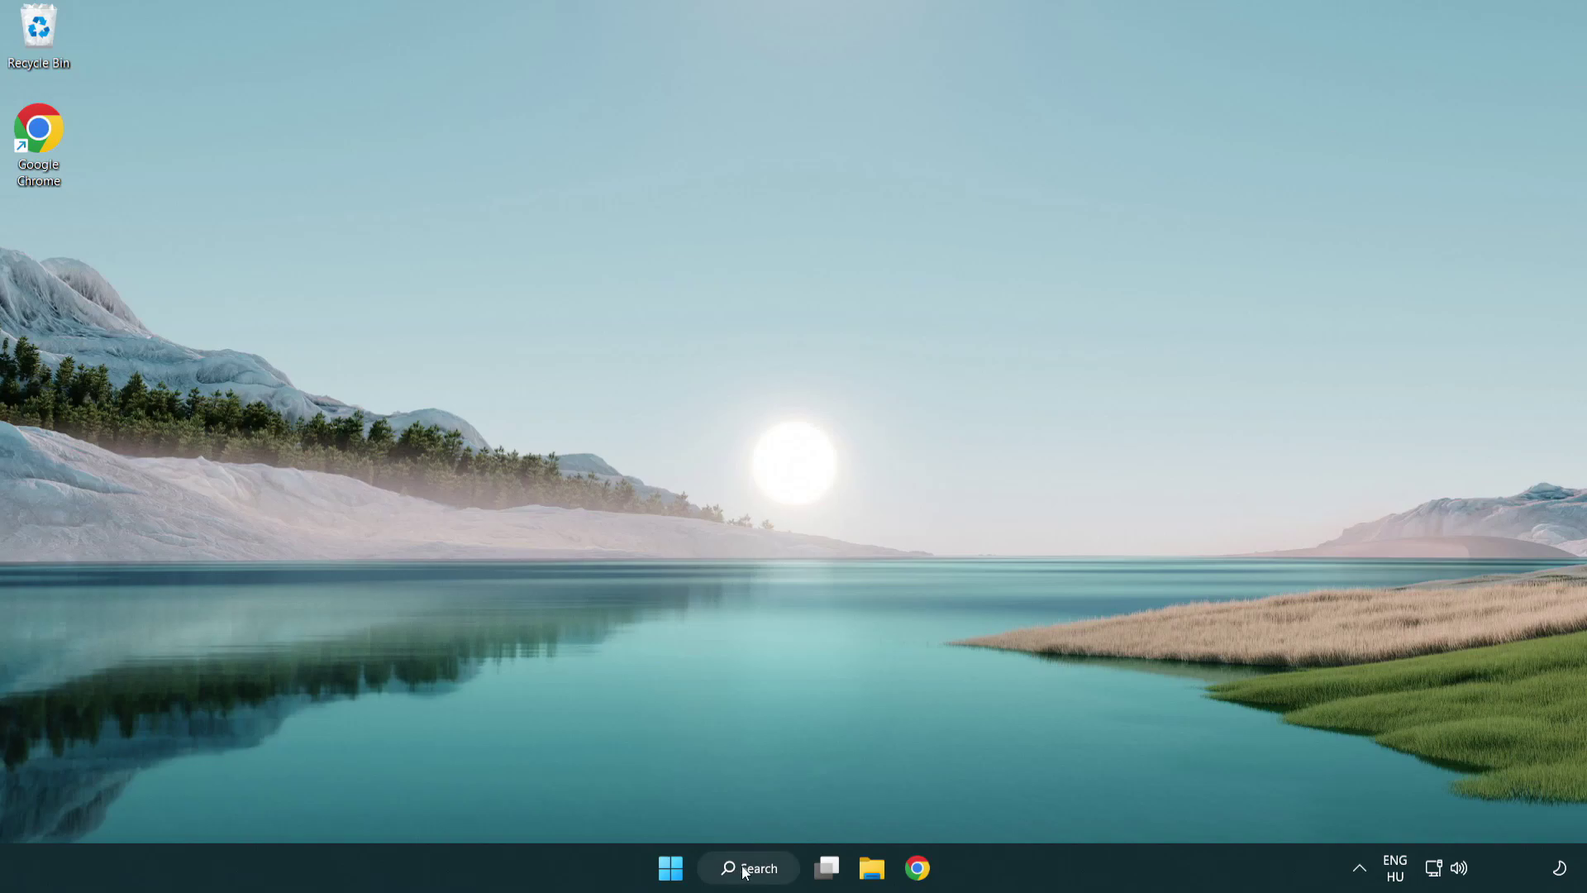
click(752, 878)
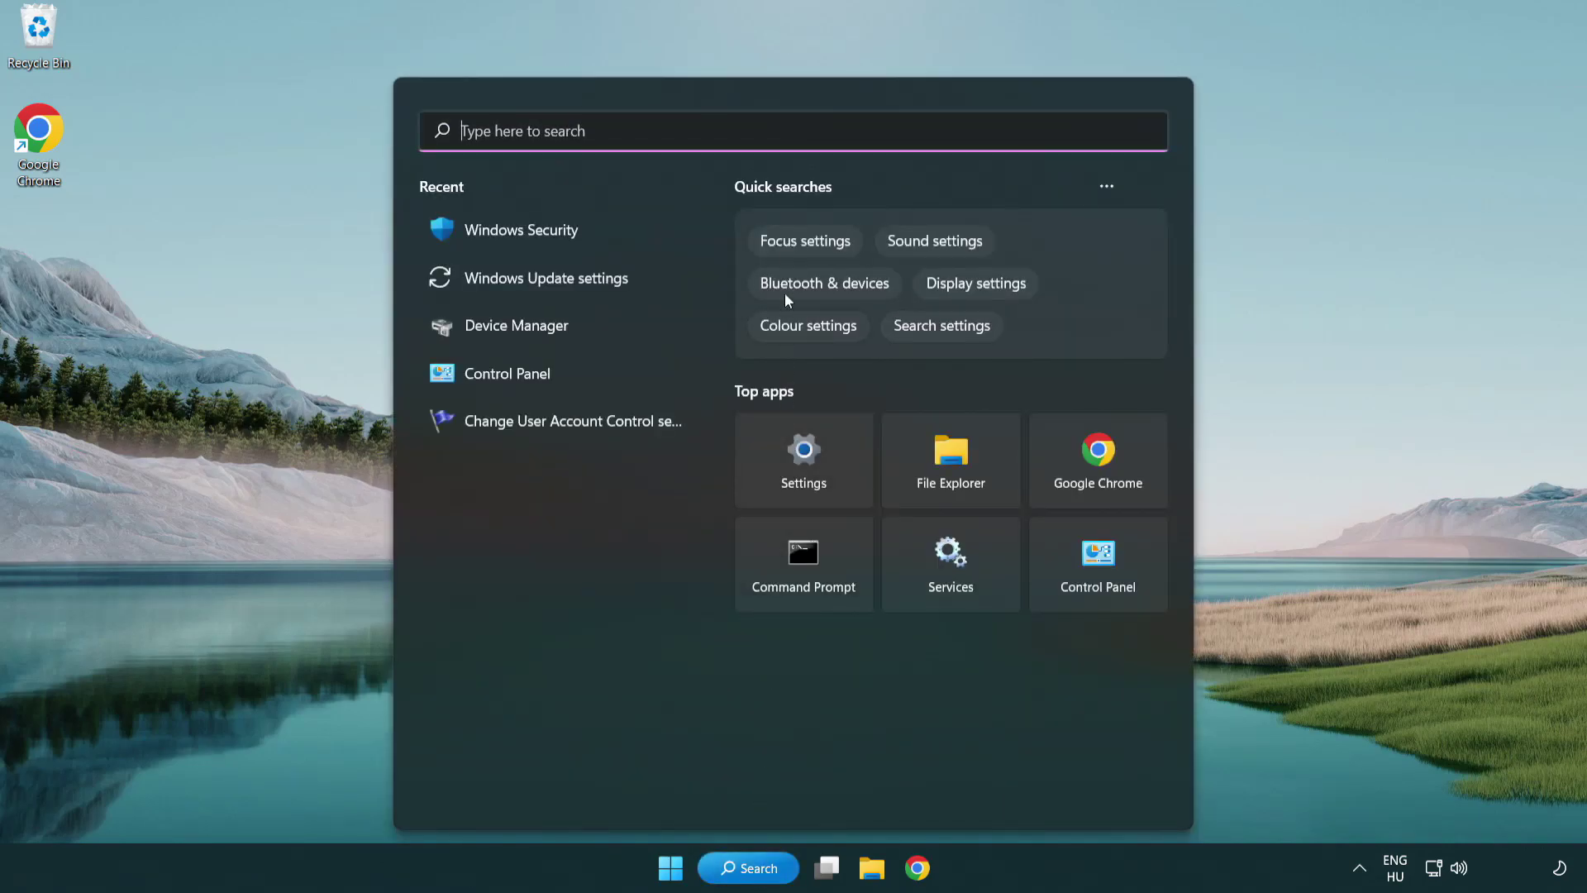
text(sec)
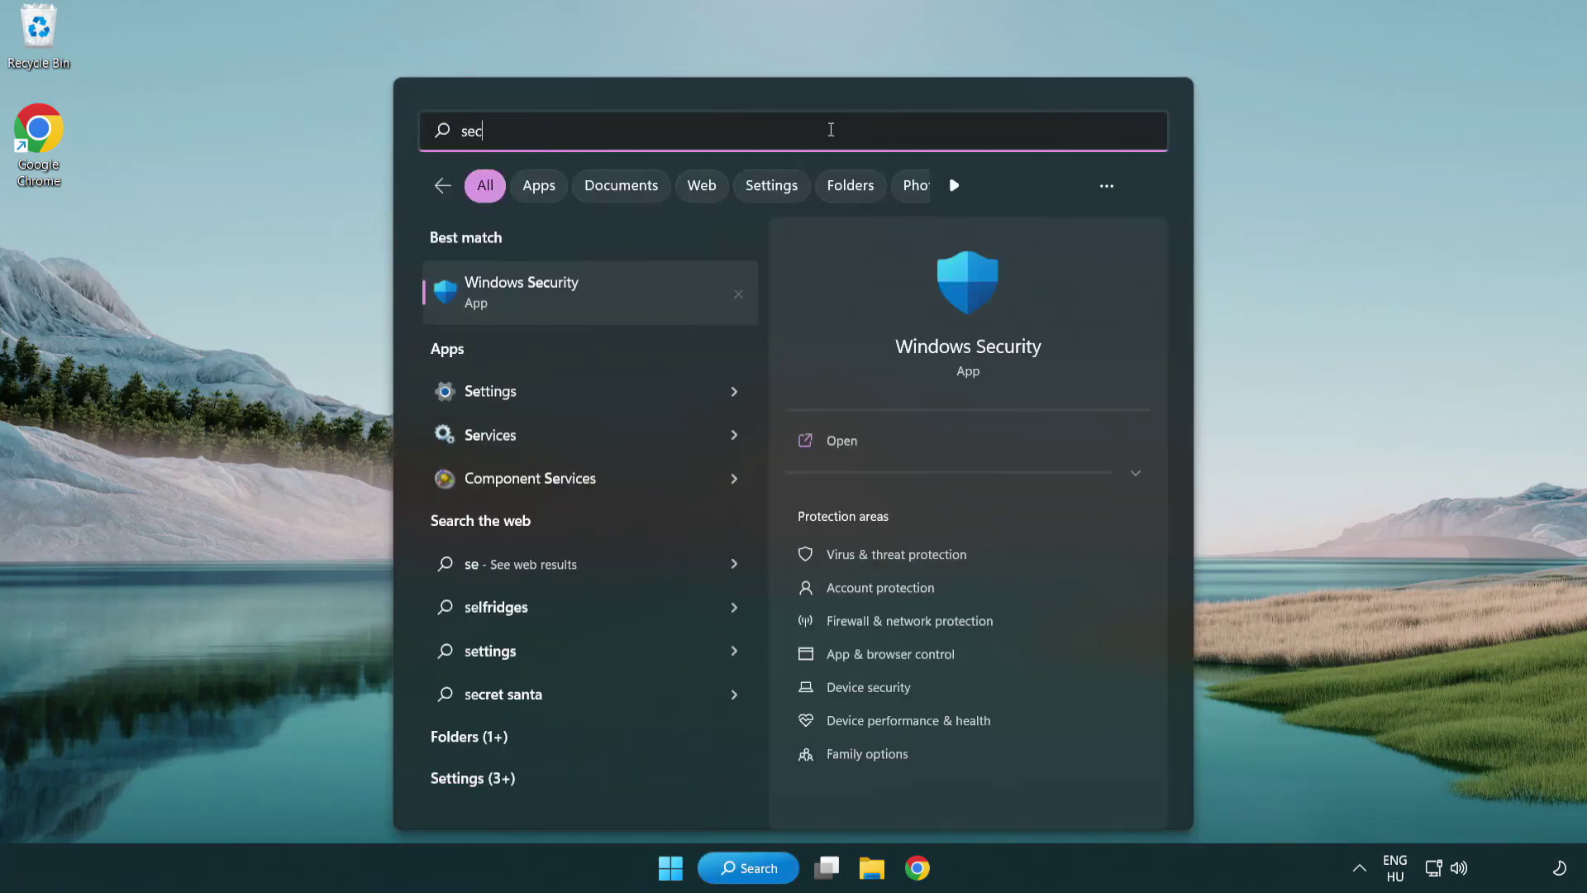
text(uri)
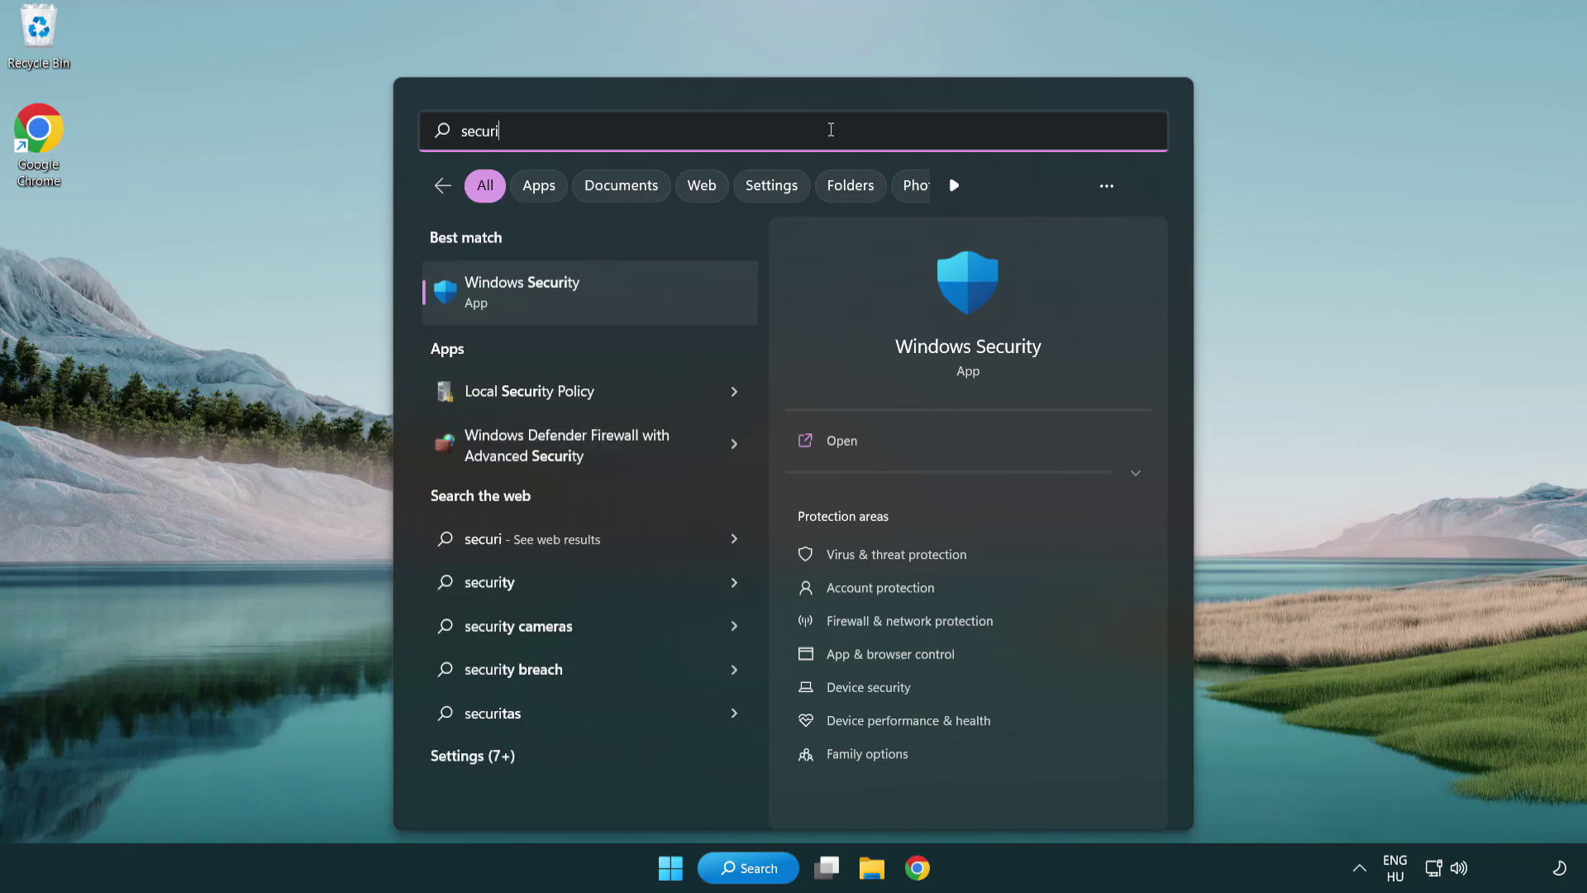
text(ty)
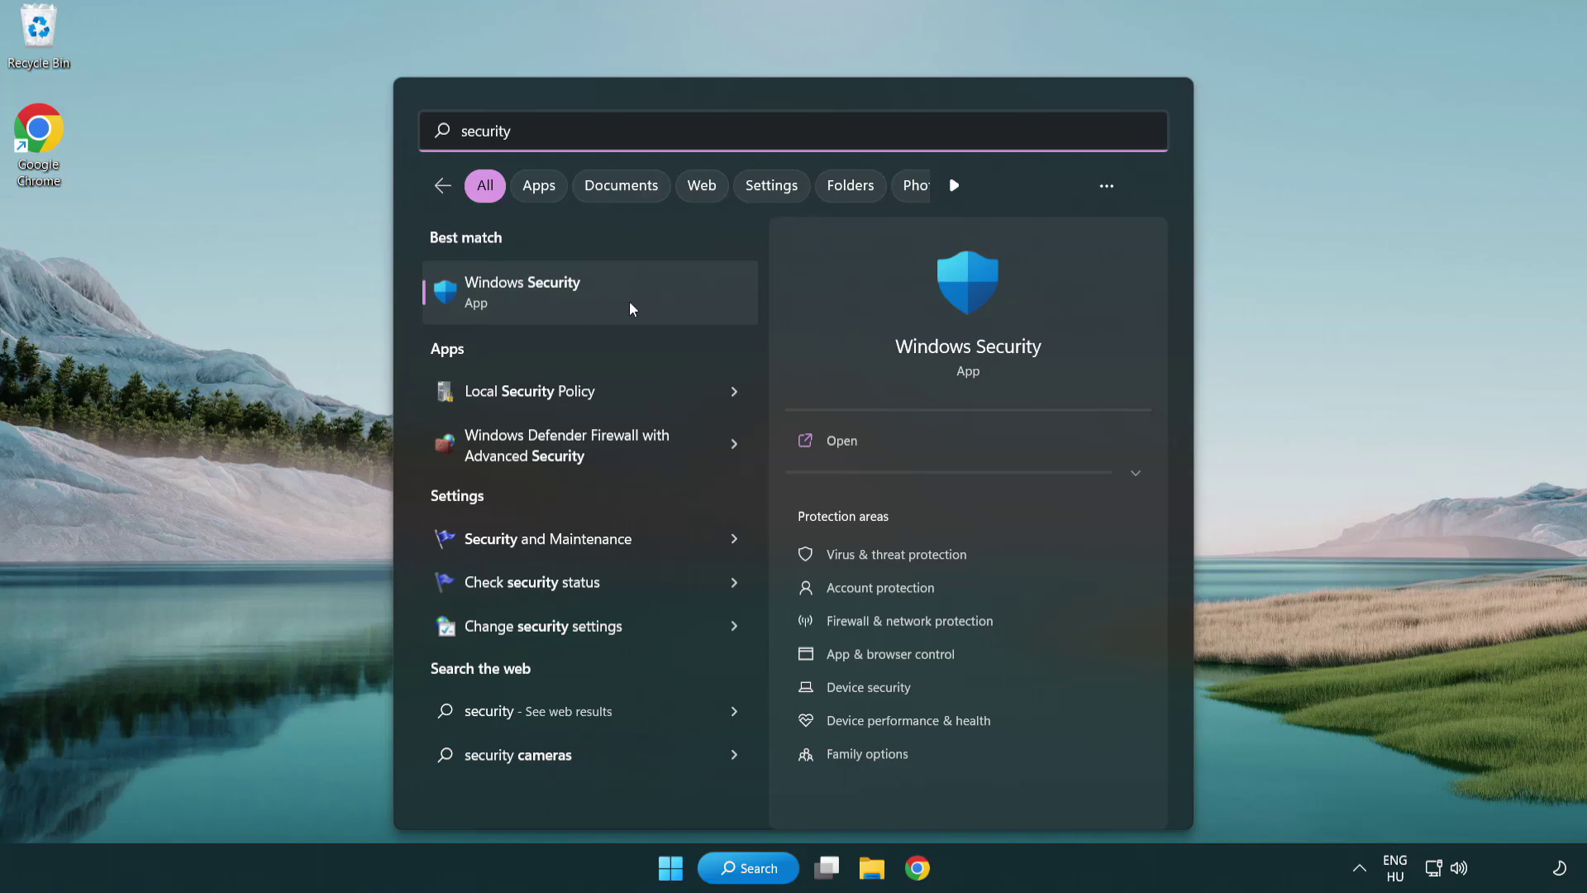
Open Windows Security's Virus & threat protection settings and scroll down to Exclusions.
click(652, 307)
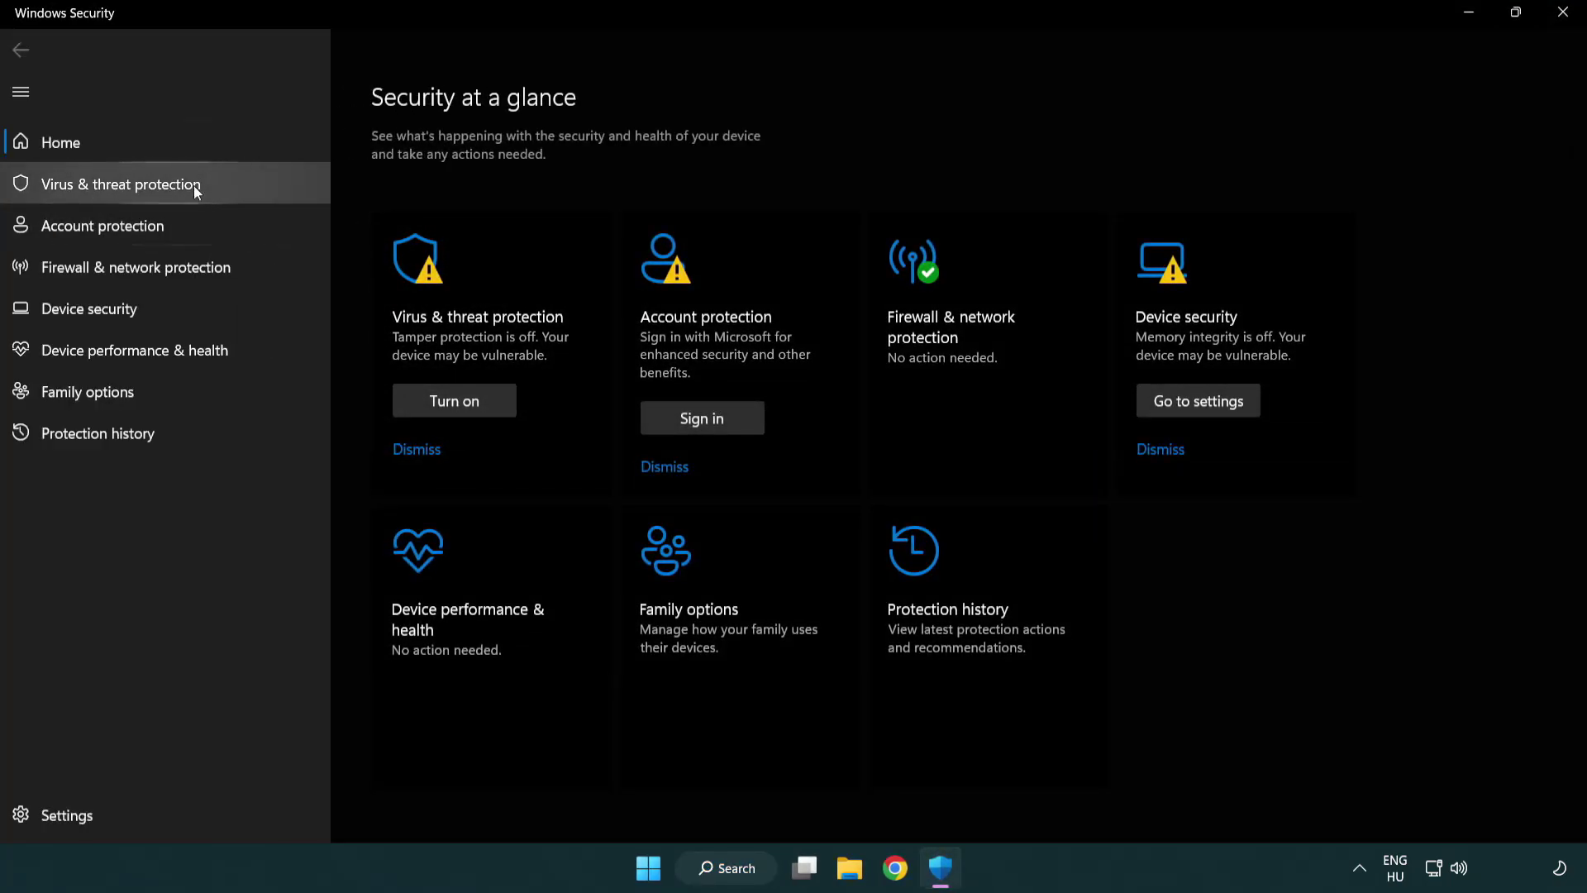
click(241, 188)
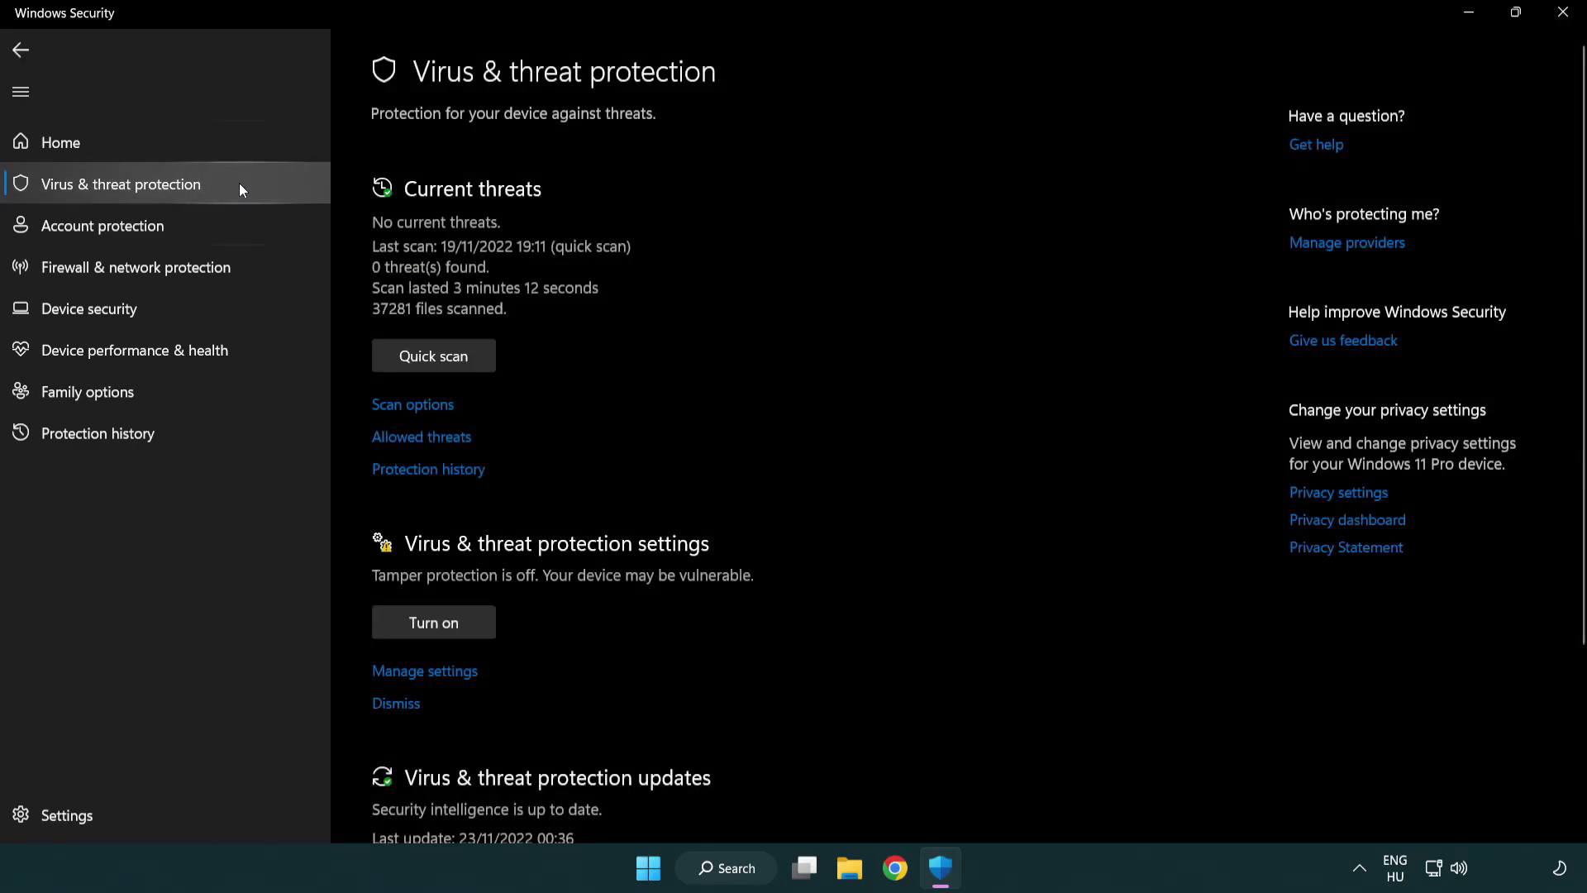
scroll(458, 339, down, 2)
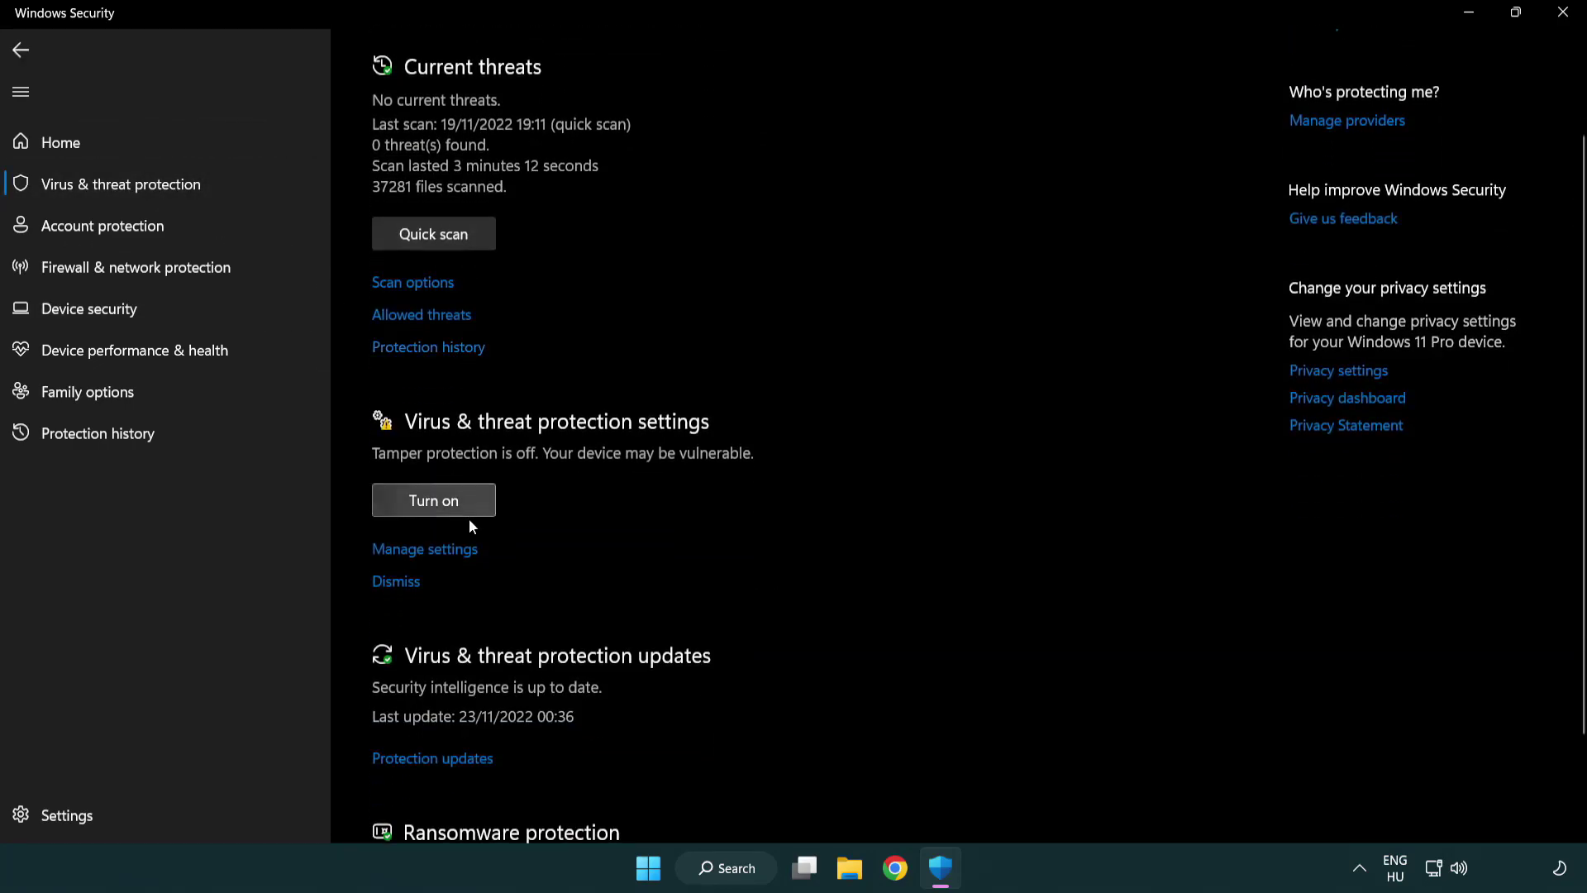
click(421, 554)
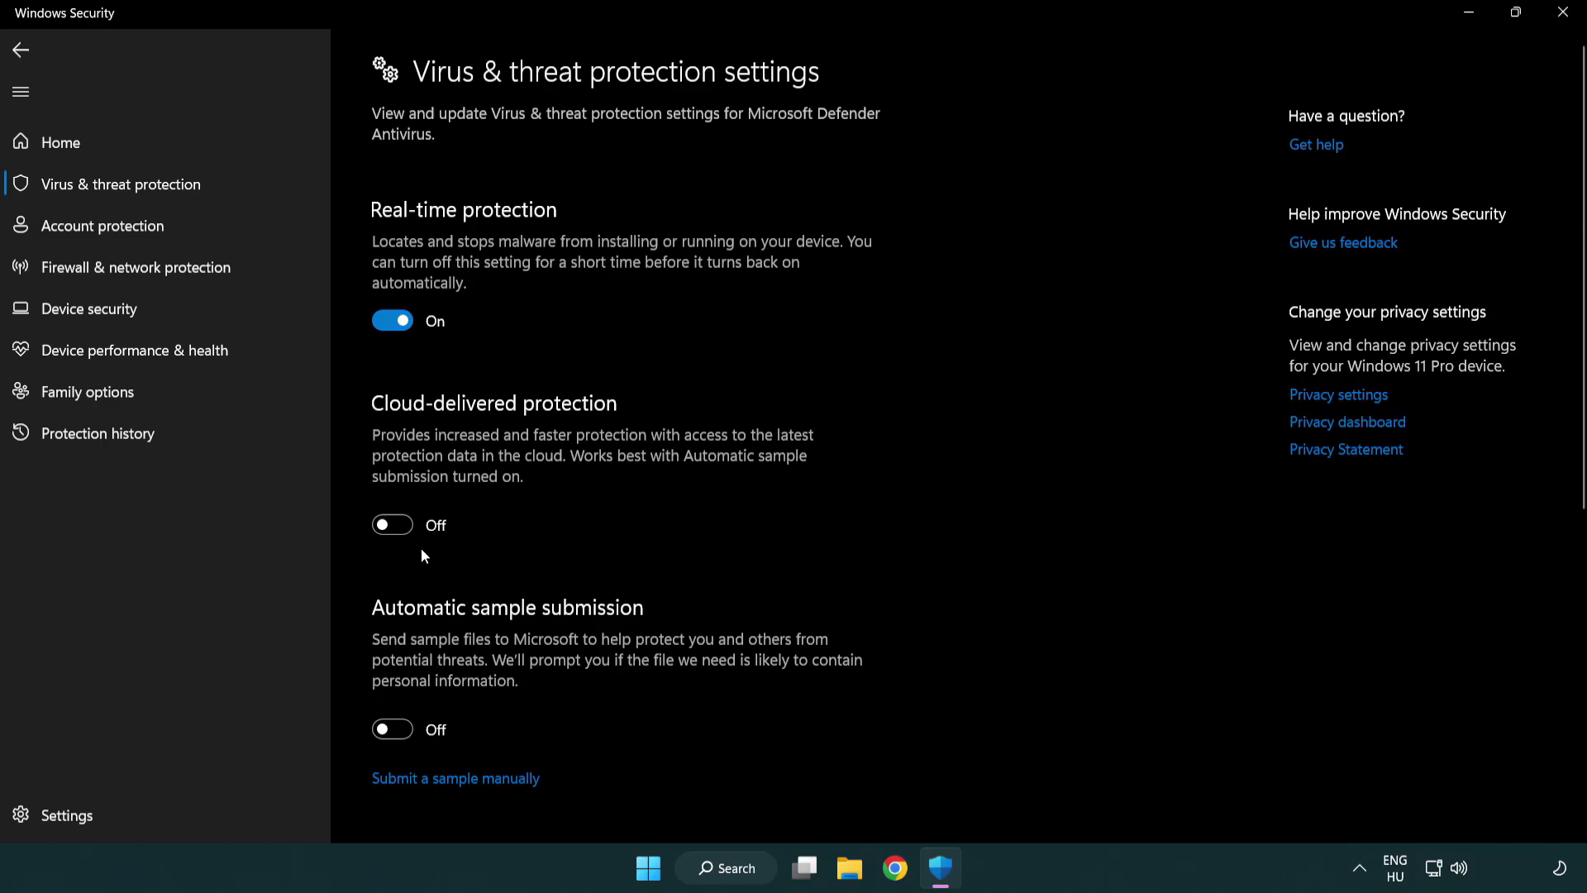
scroll(421, 550, down, 7)
scroll(423, 554, down, 1)
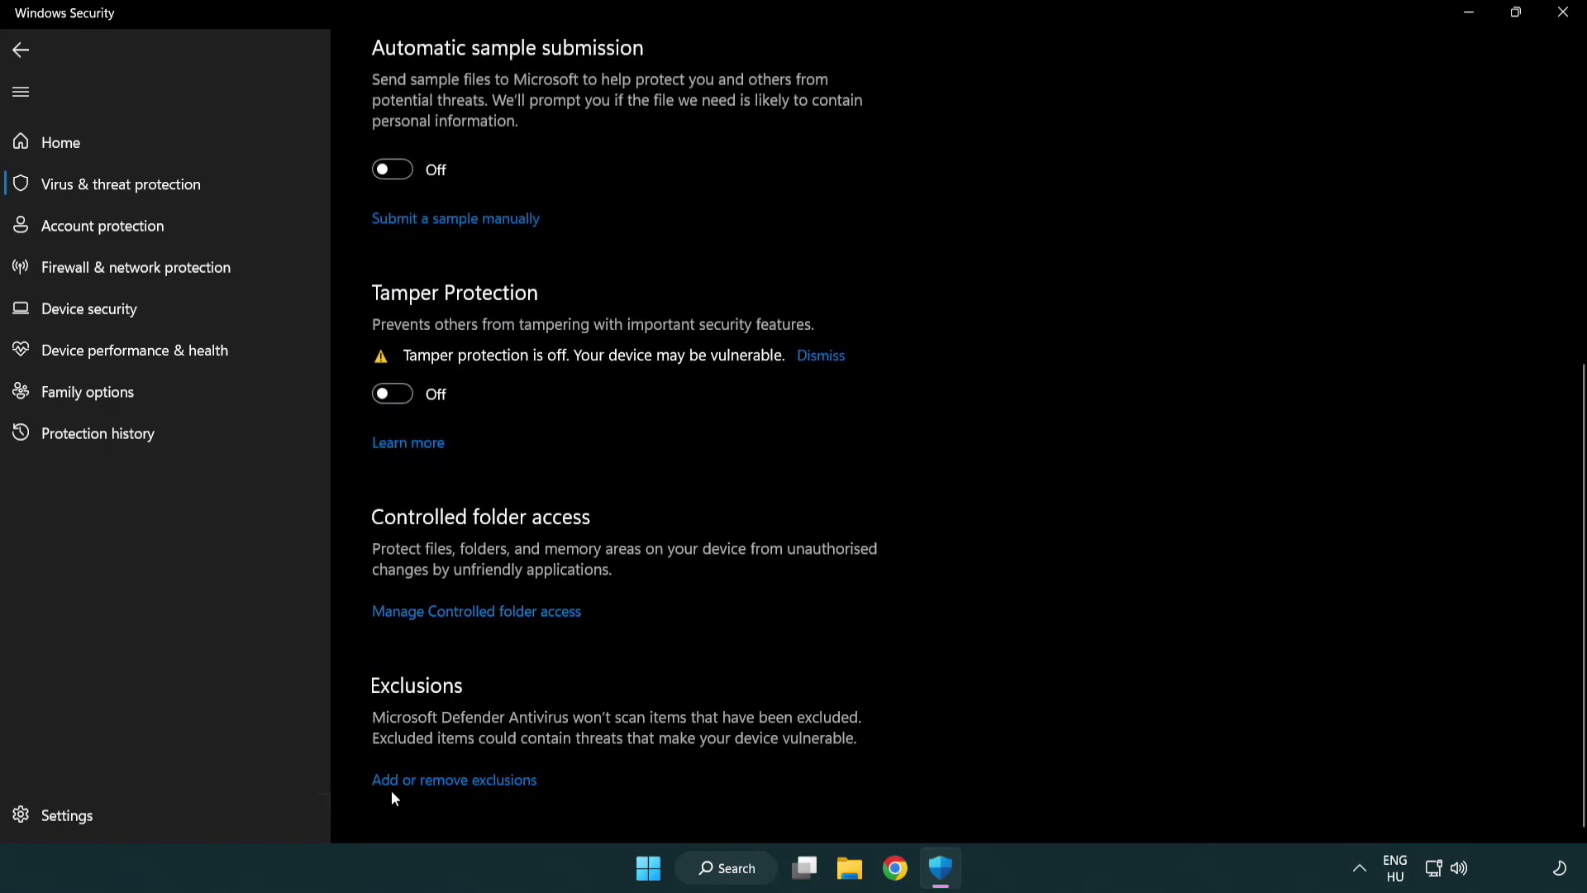
Open the exclusions list and reveal the File, Folder, File type and Process exclusion options.
click(461, 781)
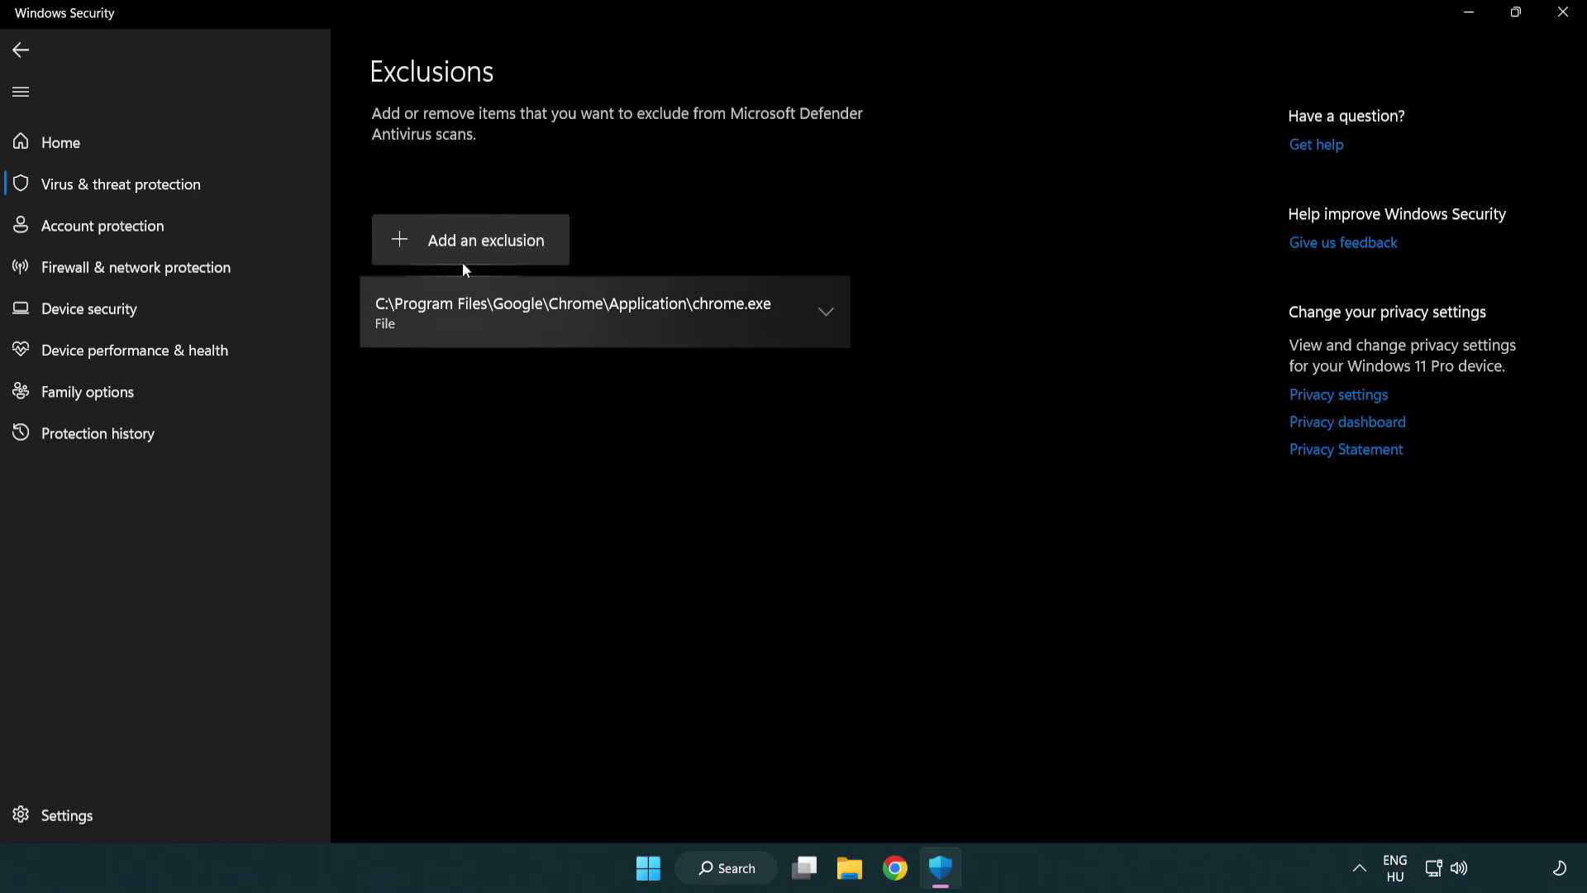
click(476, 243)
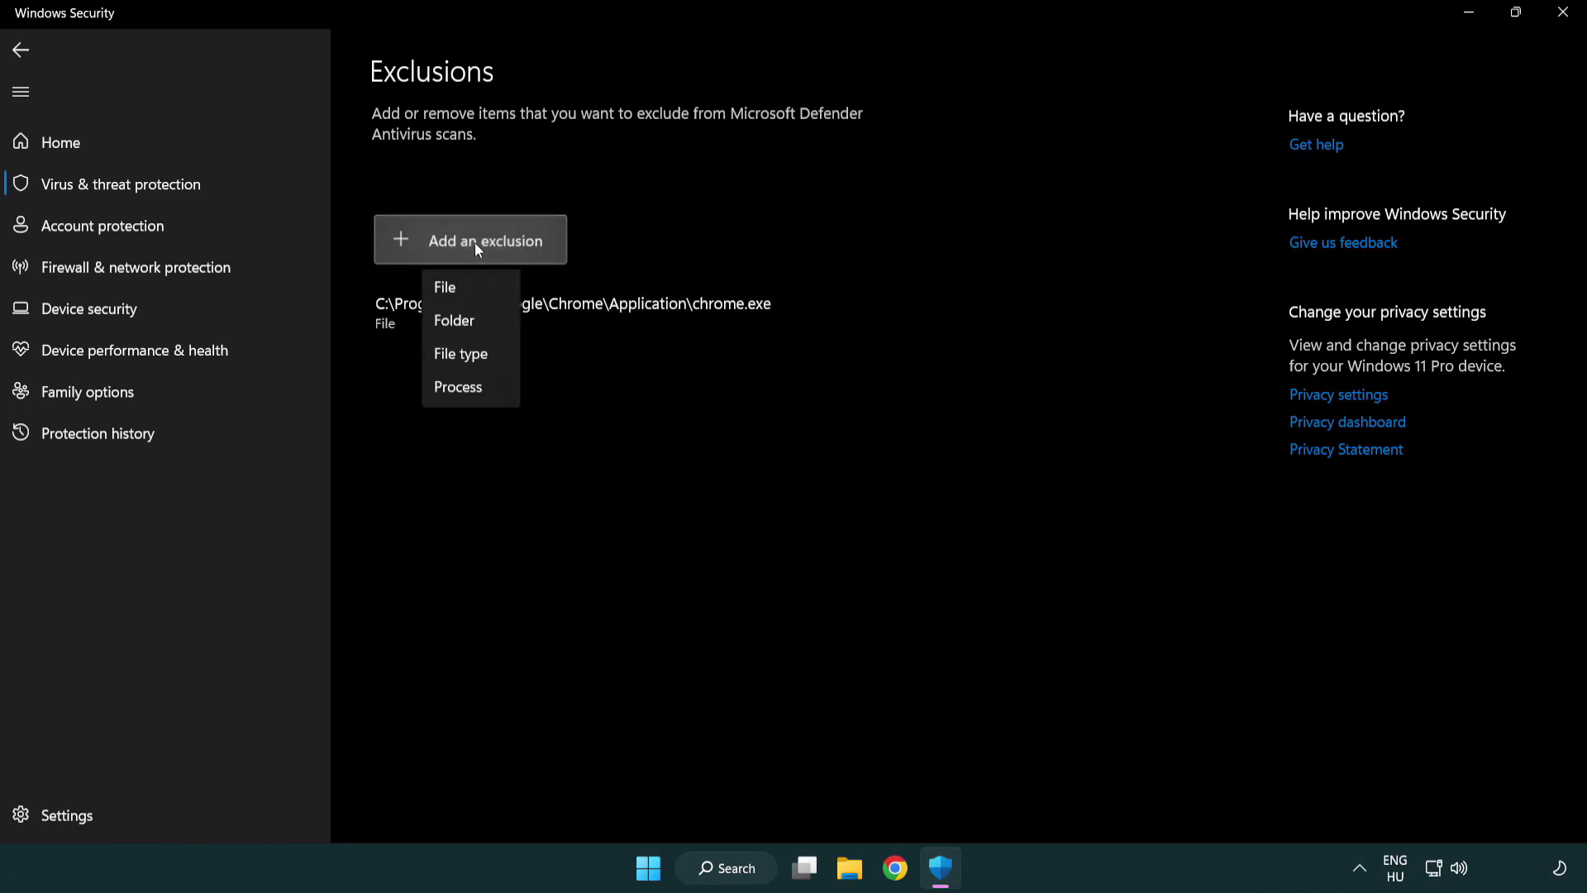
Add the shortcut in C:\Program Files (x86)\NOT WORKING APP as a file exclusion.
click(477, 296)
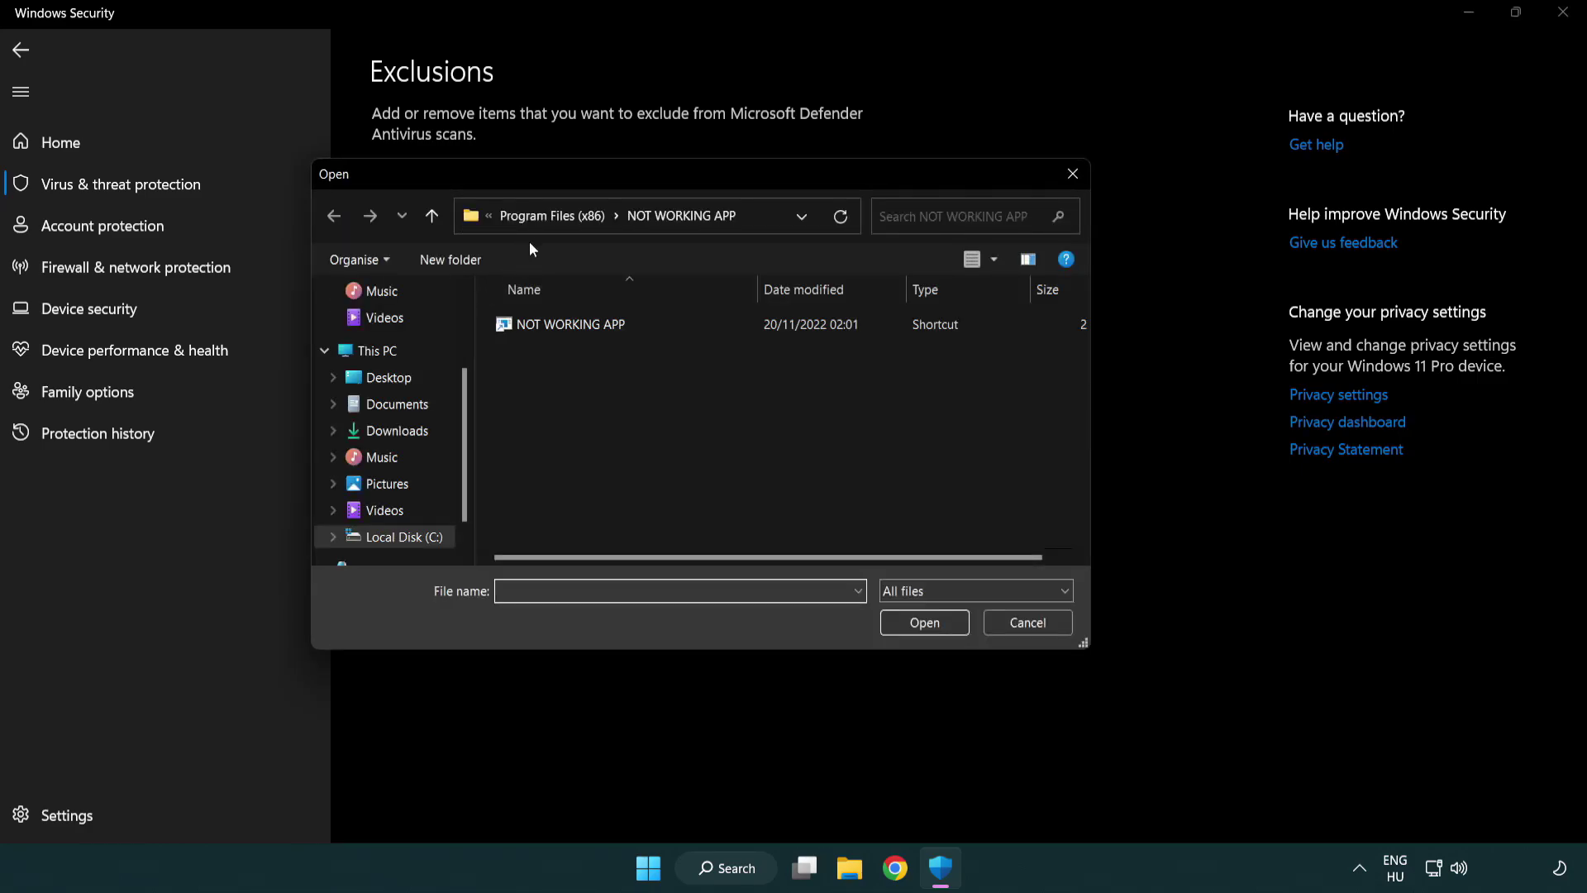
click(538, 222)
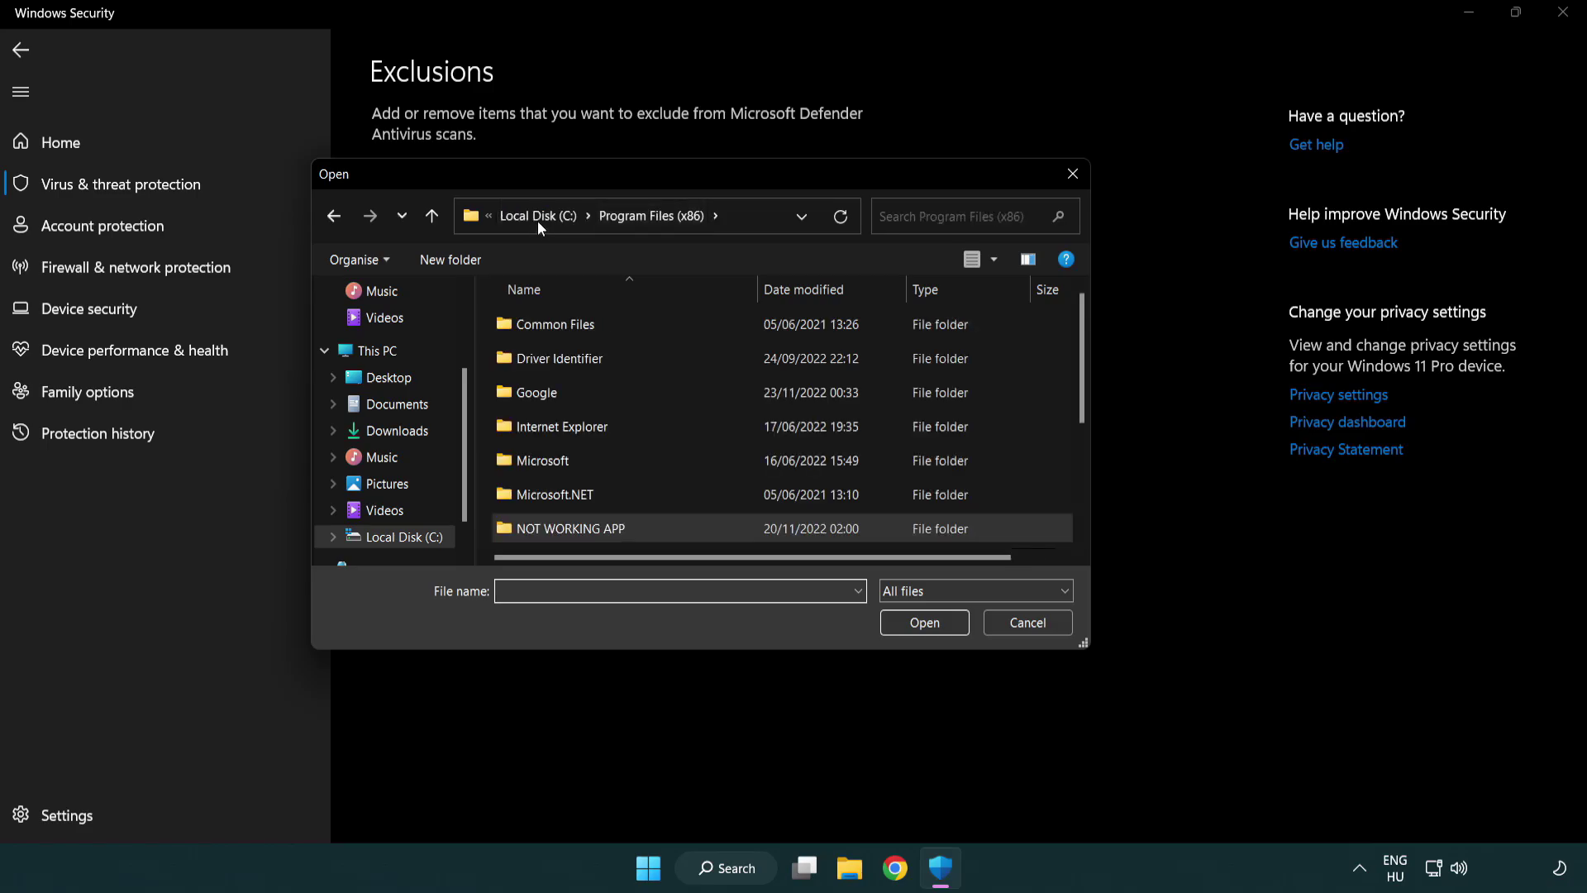
click(548, 216)
click(539, 224)
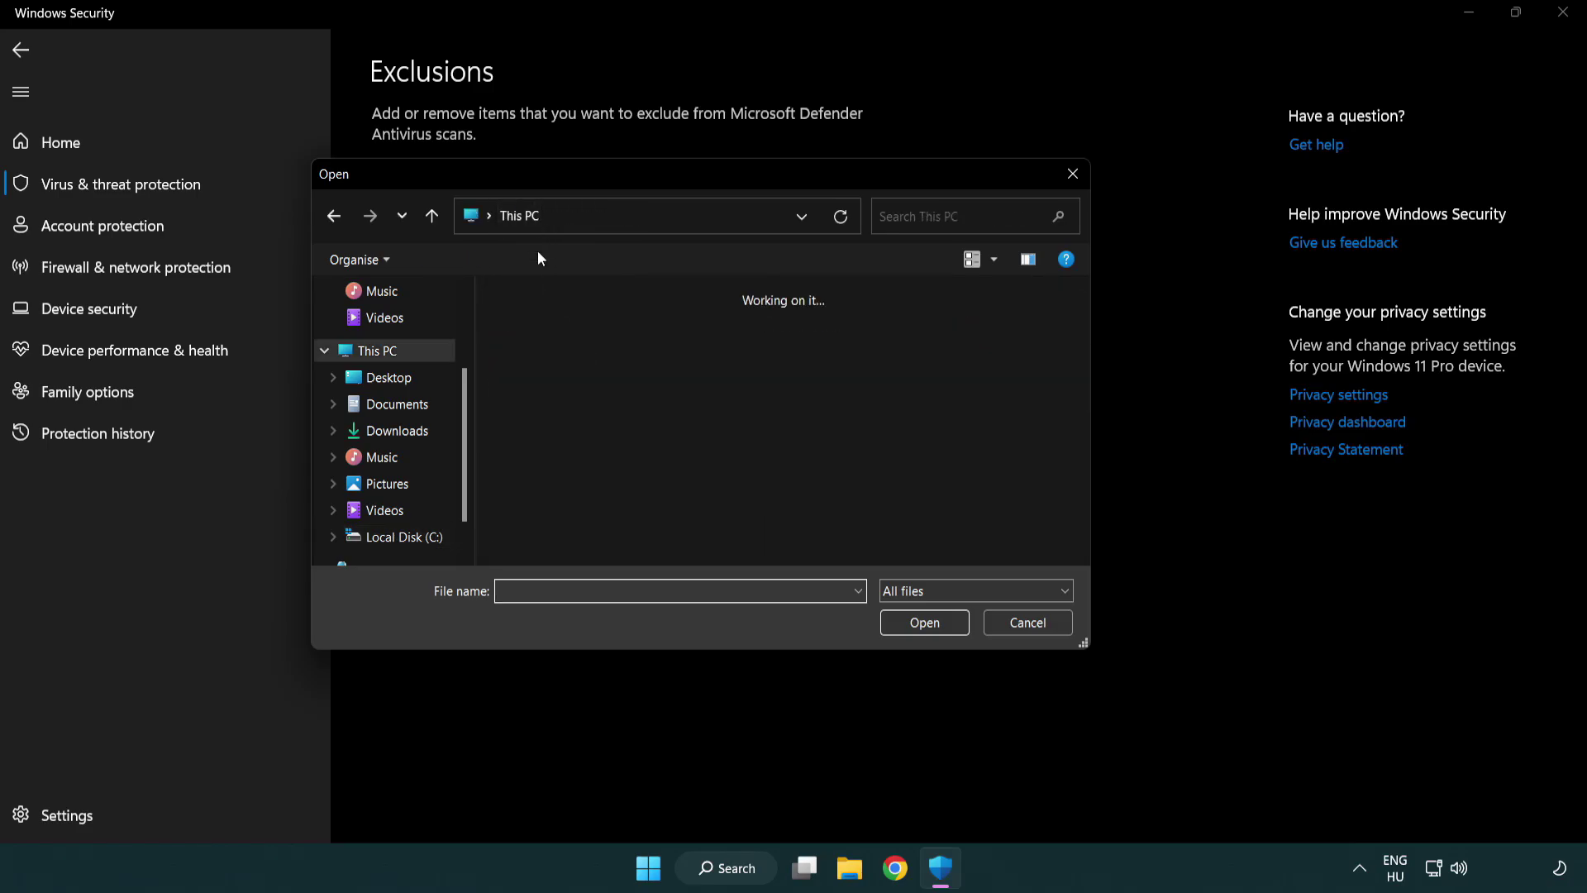
double_click(579, 549)
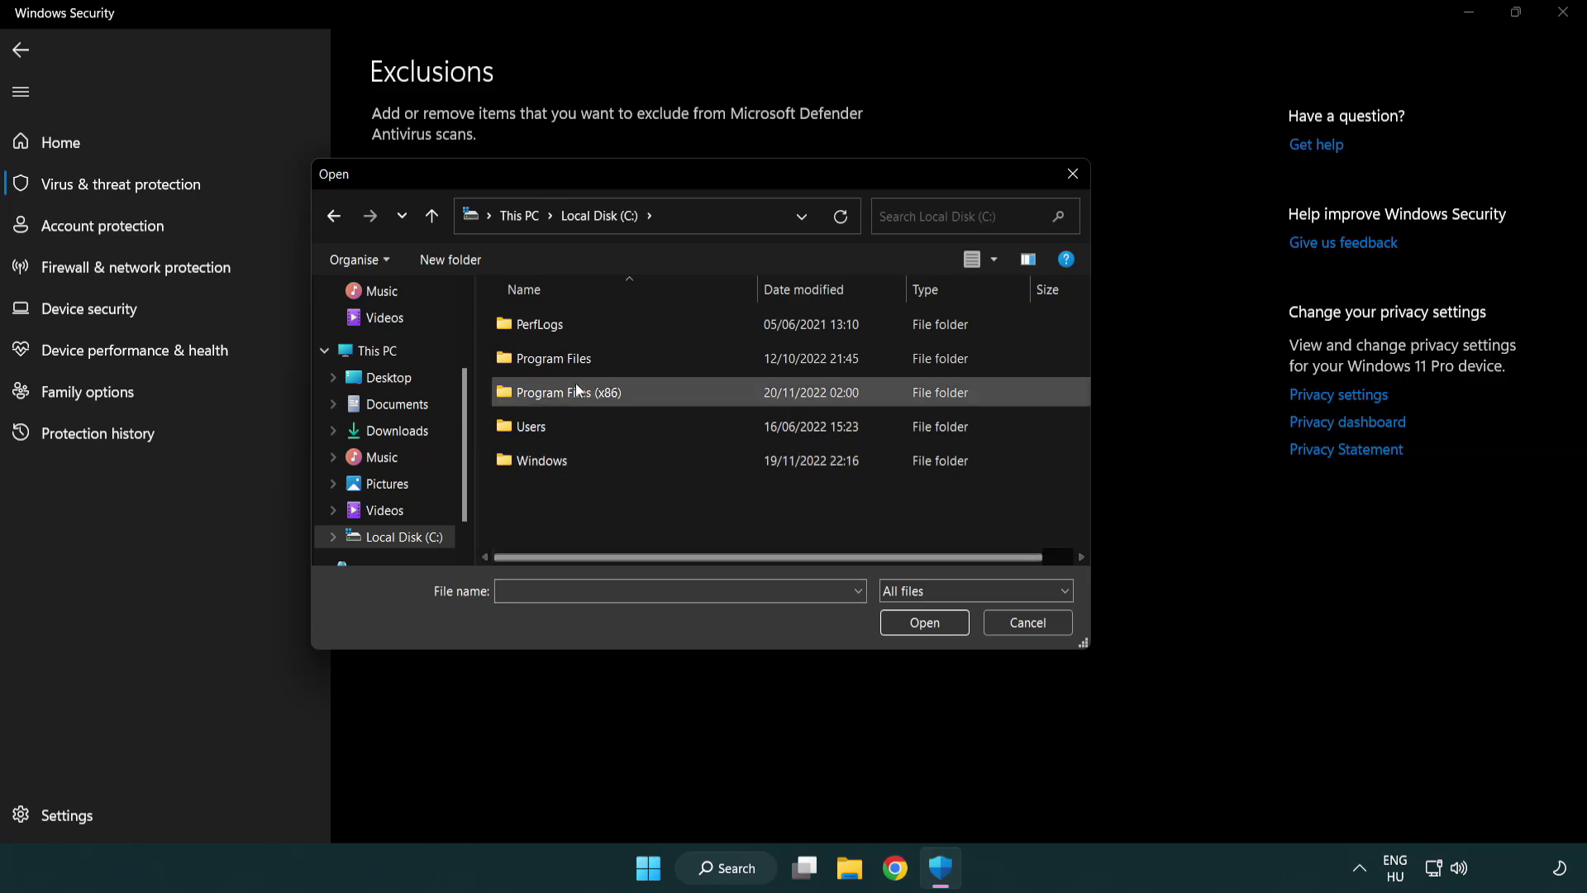
double_click(579, 390)
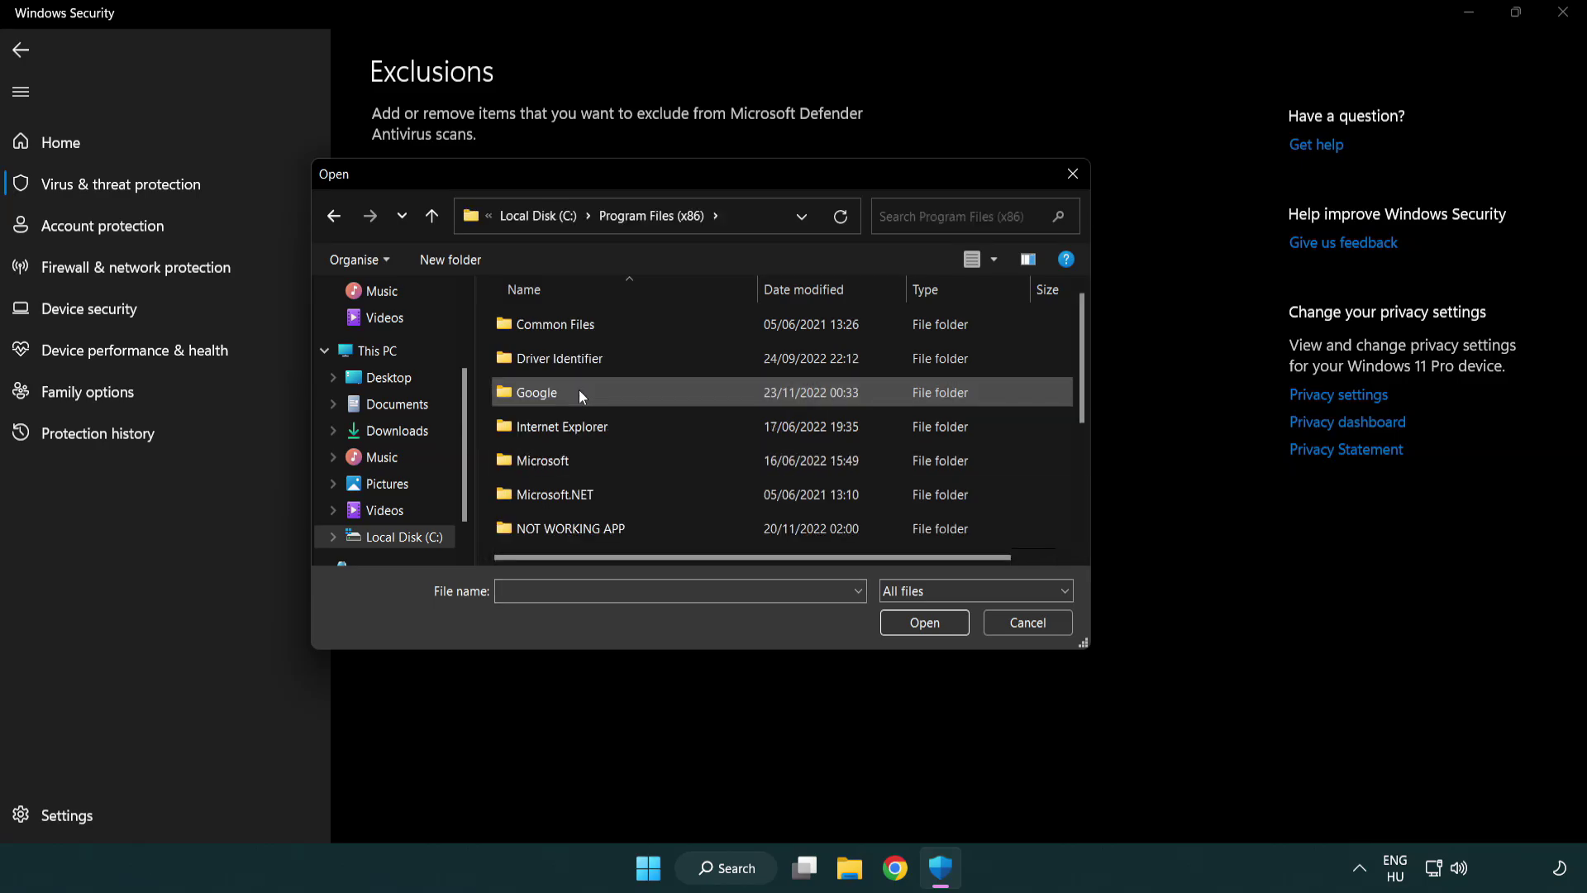
double_click(589, 529)
click(559, 324)
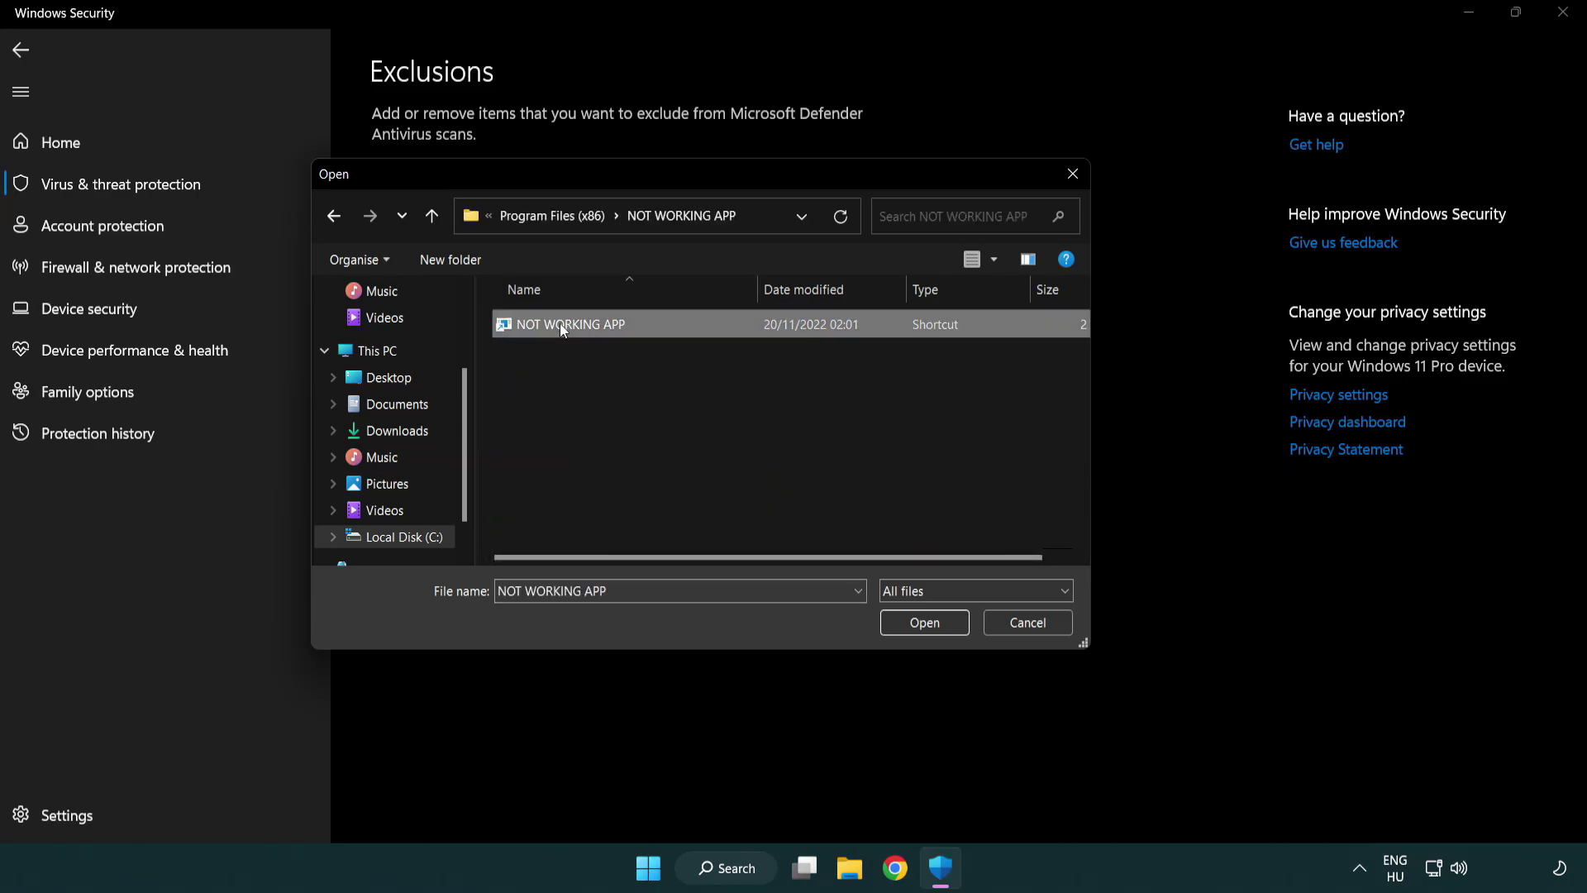
click(922, 632)
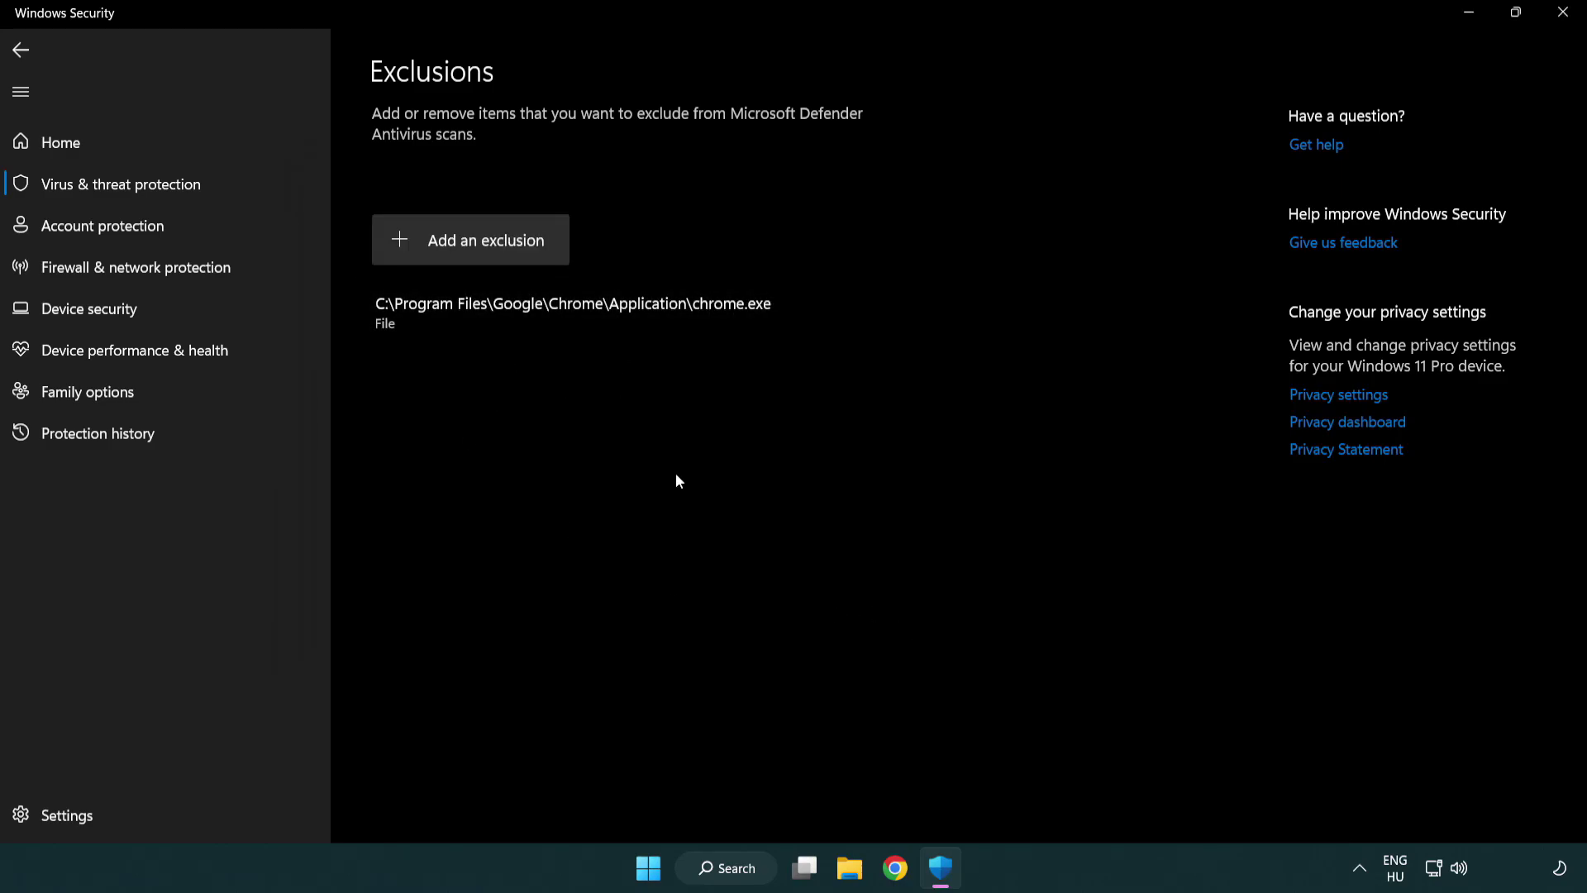
Close Windows Security and bring up the Start menu's power options: Sleep, Shut down, Restart.
click(1566, 26)
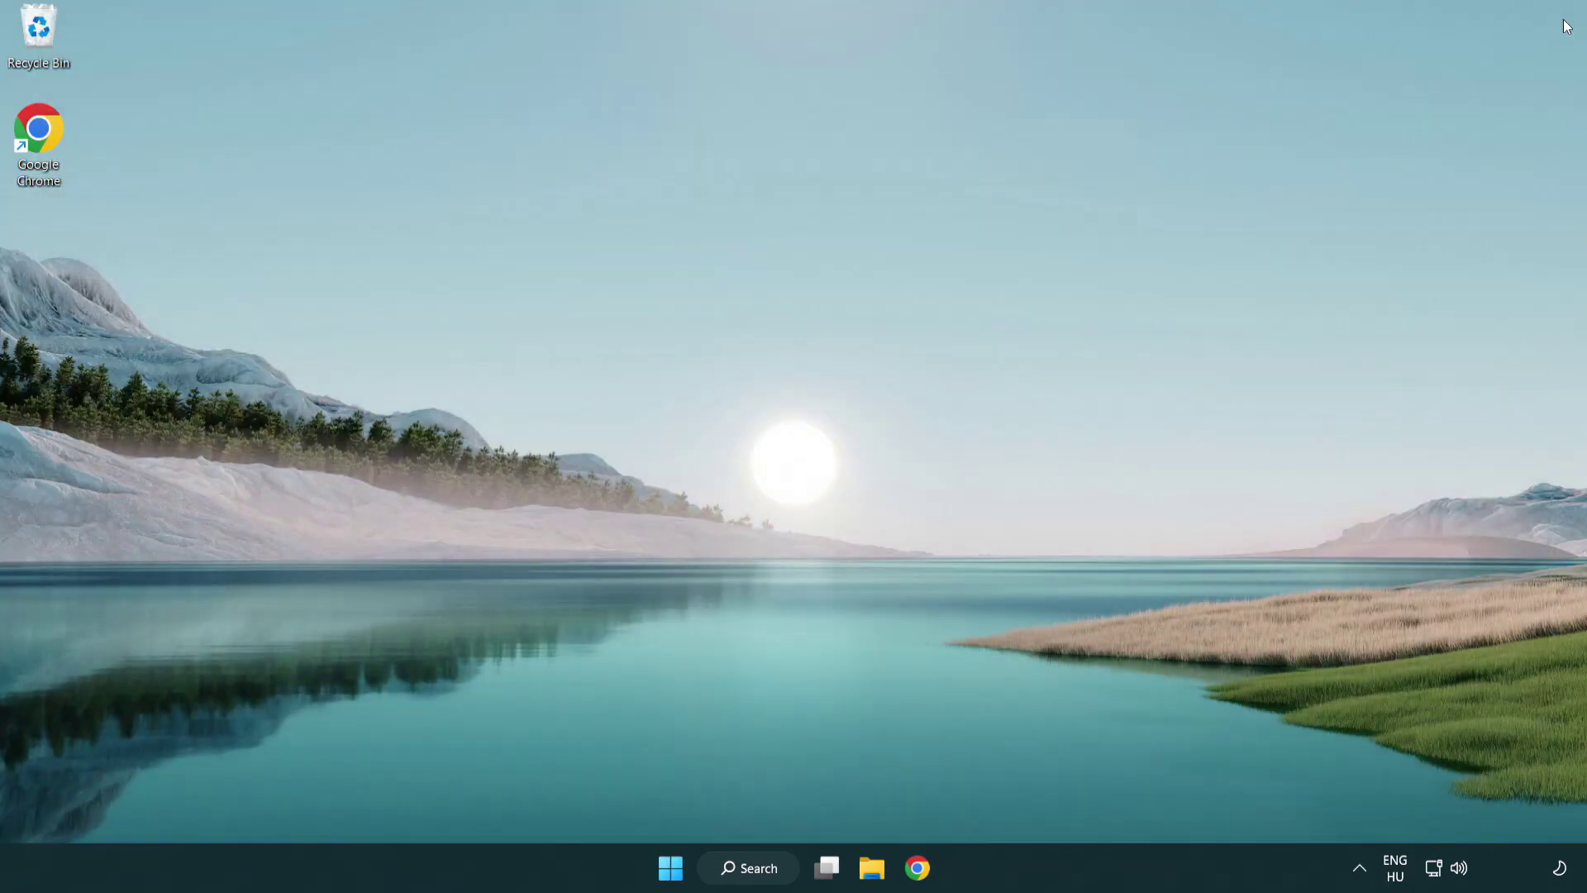
click(670, 872)
click(1051, 795)
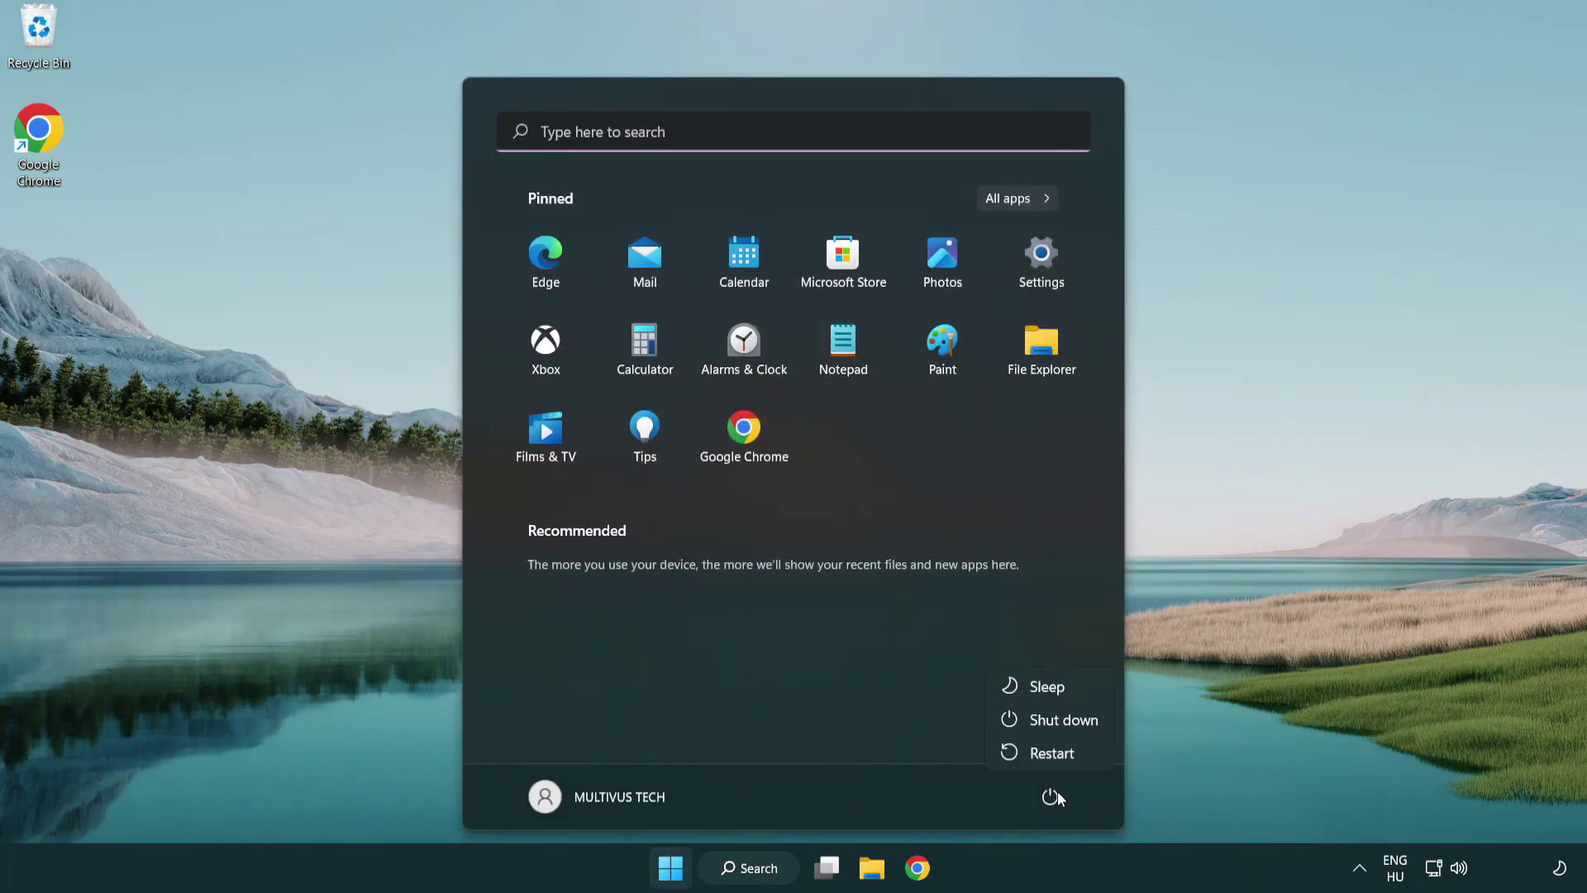